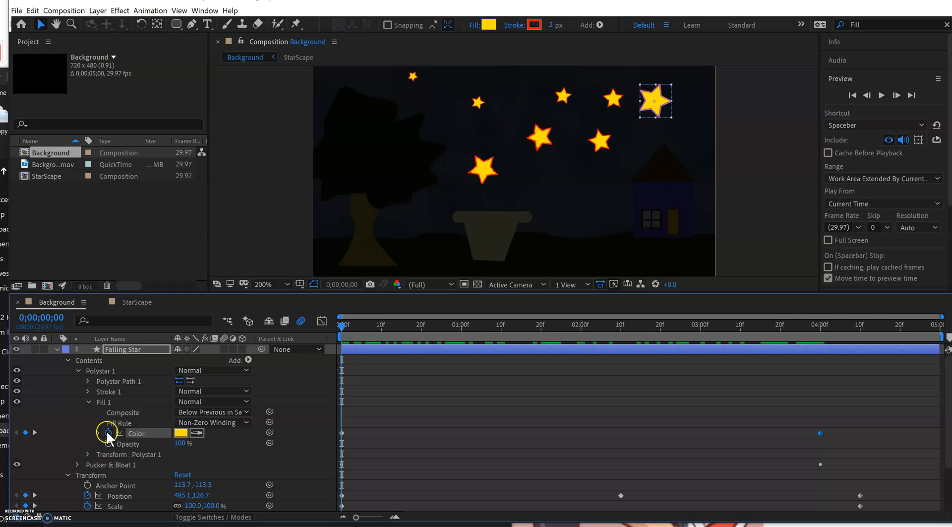
# Move the current time to 0;00;04;00 and open the Falling Star's Fill 1 color for editing.
pyautogui.click(342, 433)
pyautogui.moveTo(341, 327); pyautogui.dragTo(819, 379)
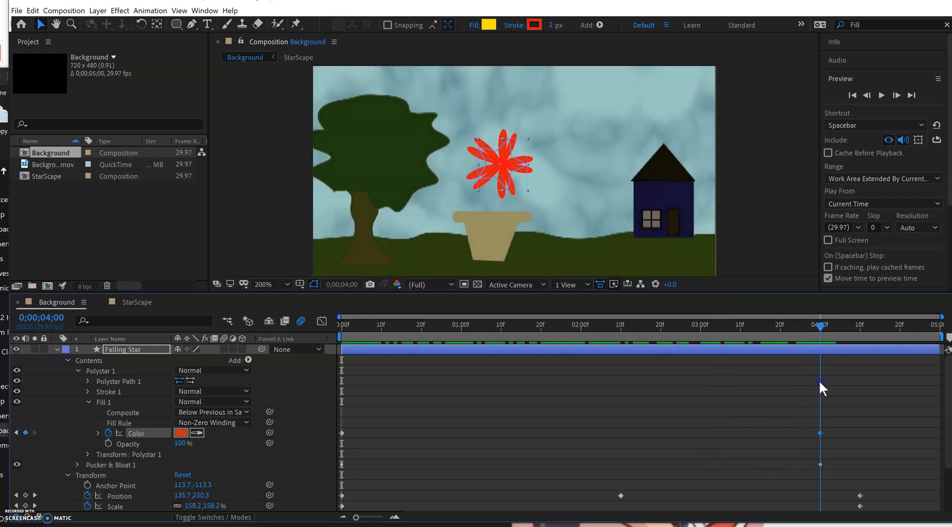
pyautogui.click(775, 415)
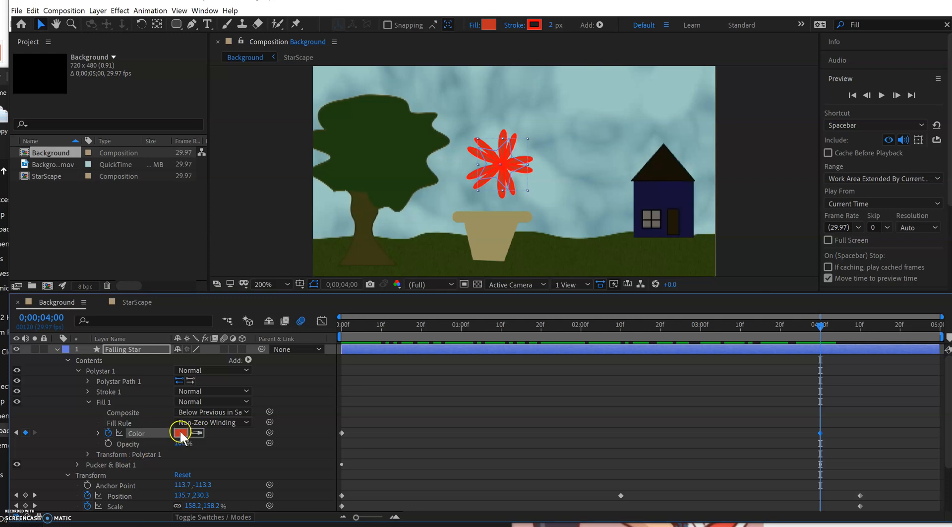
pyautogui.click(181, 432)
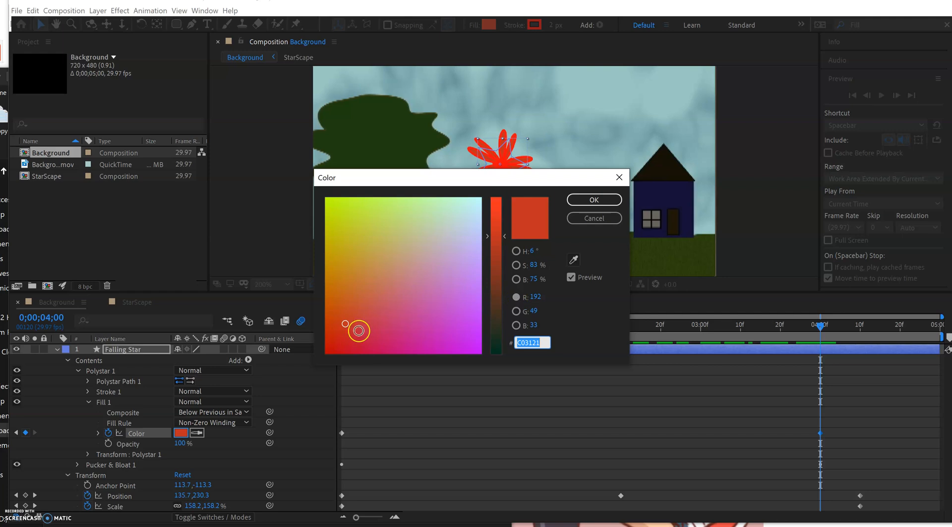
# Try out tan, pink, grey and magenta fill colors on the flower.
pyautogui.click(353, 236)
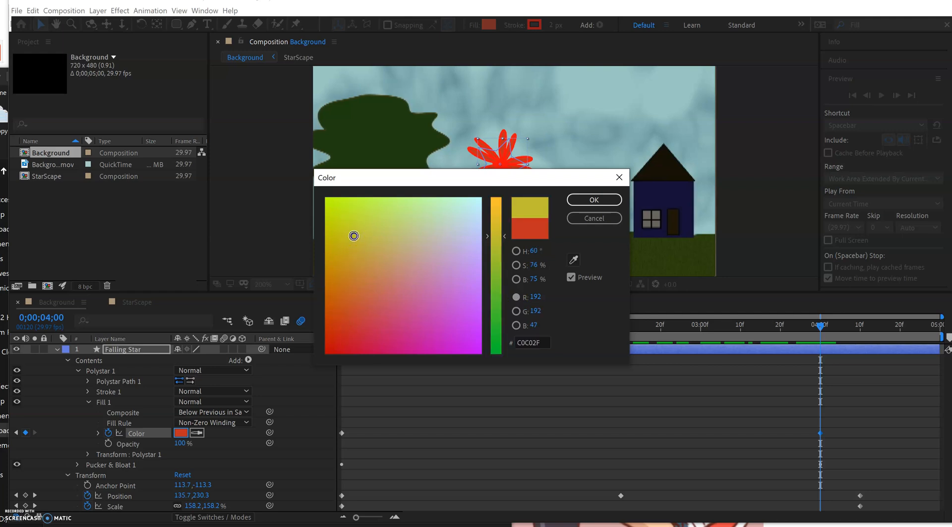
pyautogui.click(378, 254)
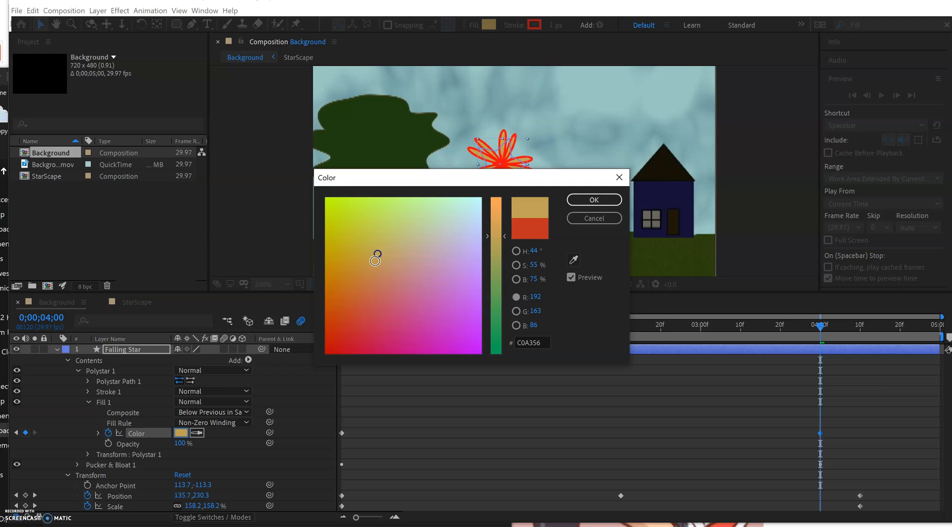
pyautogui.click(515, 312)
pyautogui.click(426, 264)
pyautogui.click(433, 218)
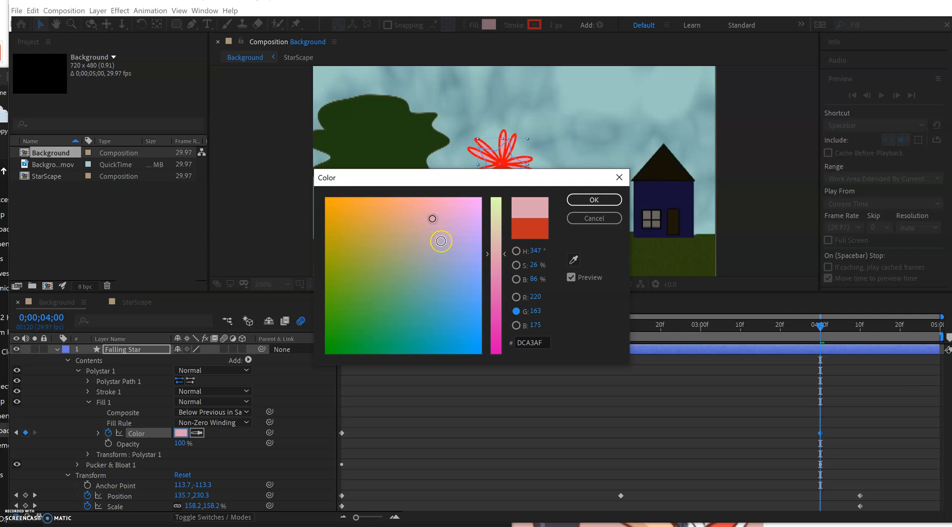
pyautogui.click(431, 255)
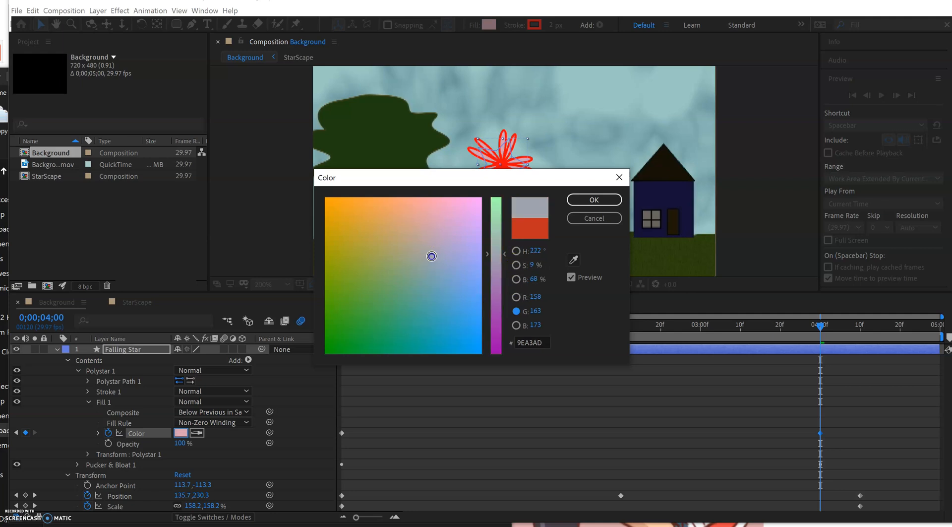
pyautogui.click(516, 325)
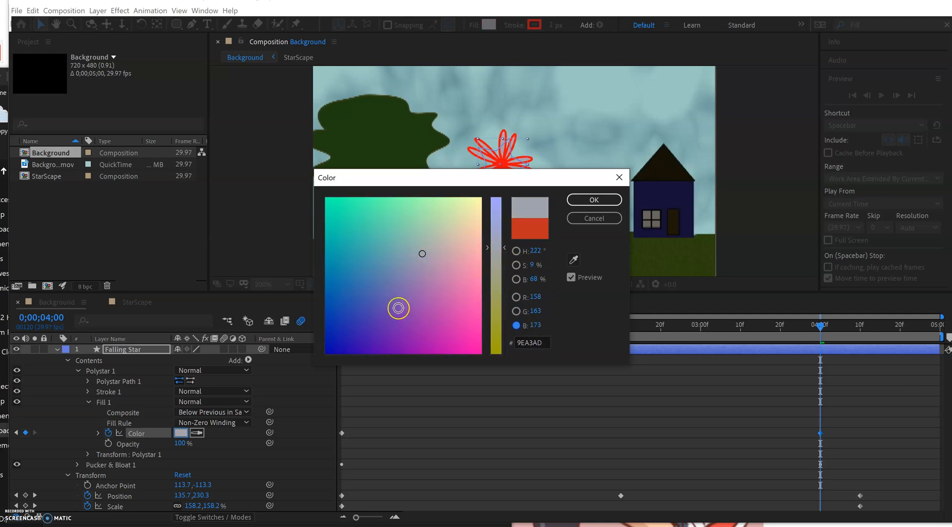
pyautogui.click(395, 307)
pyautogui.click(471, 325)
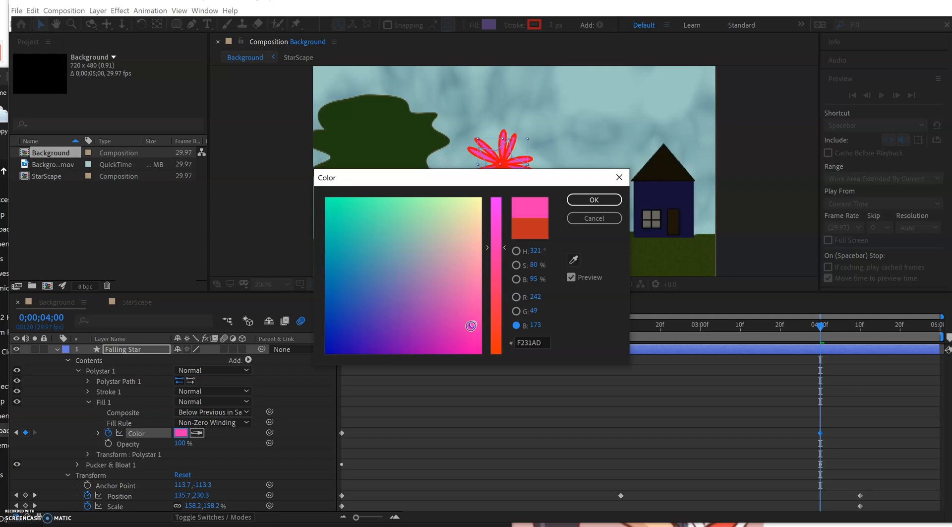
# Set the flower's fill color at 0;00;04;00 to the dark gold 8C7829.
pyautogui.click(412, 281)
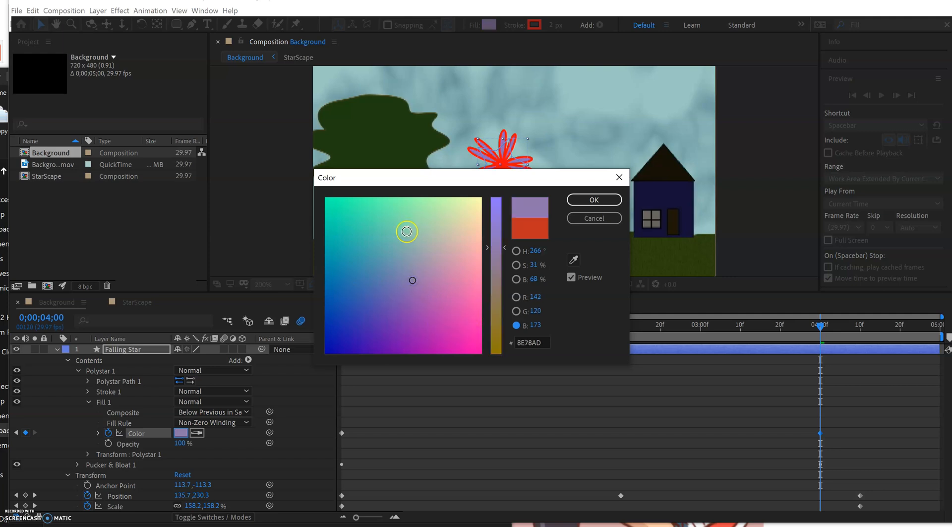
pyautogui.click(516, 311)
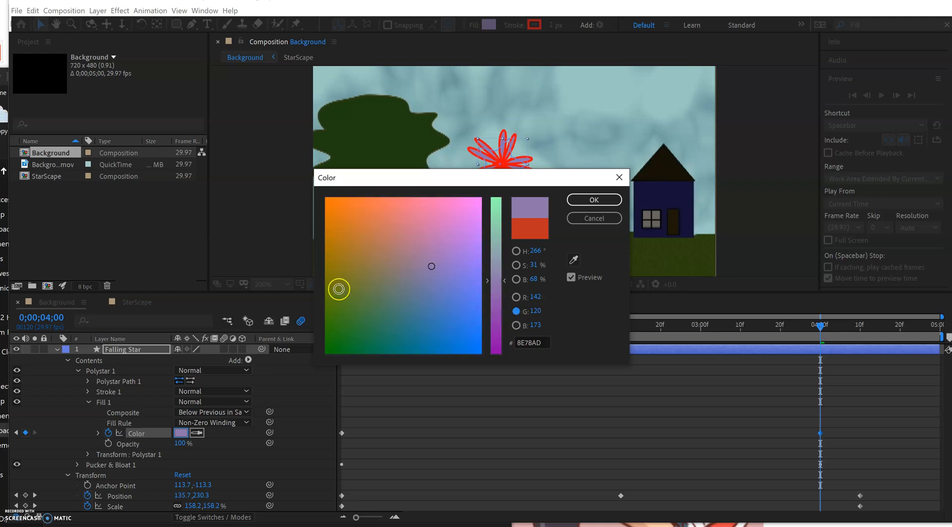
pyautogui.click(342, 320)
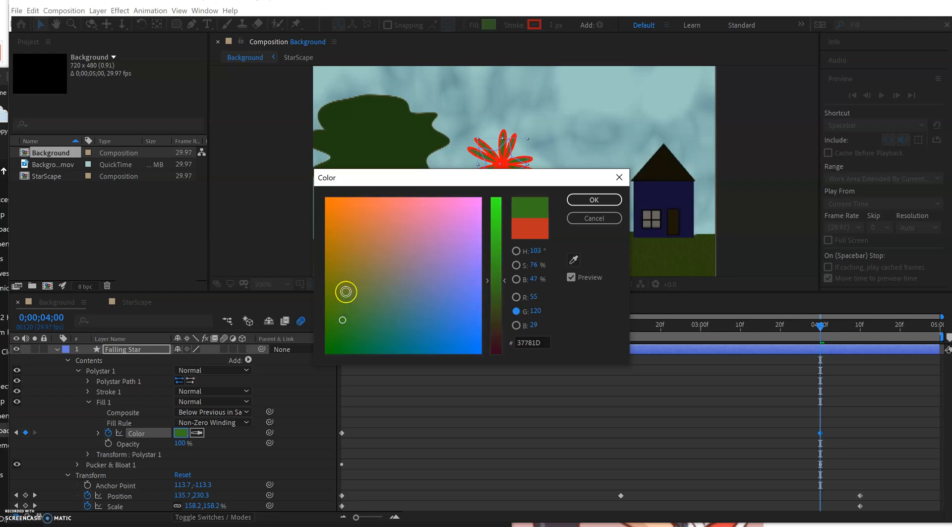
pyautogui.click(344, 275)
pyautogui.click(350, 267)
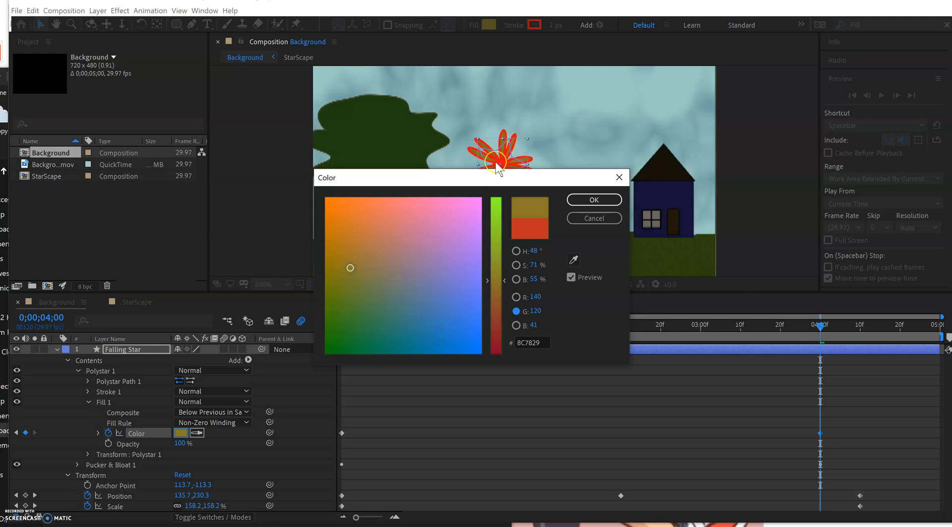
pyautogui.click(598, 199)
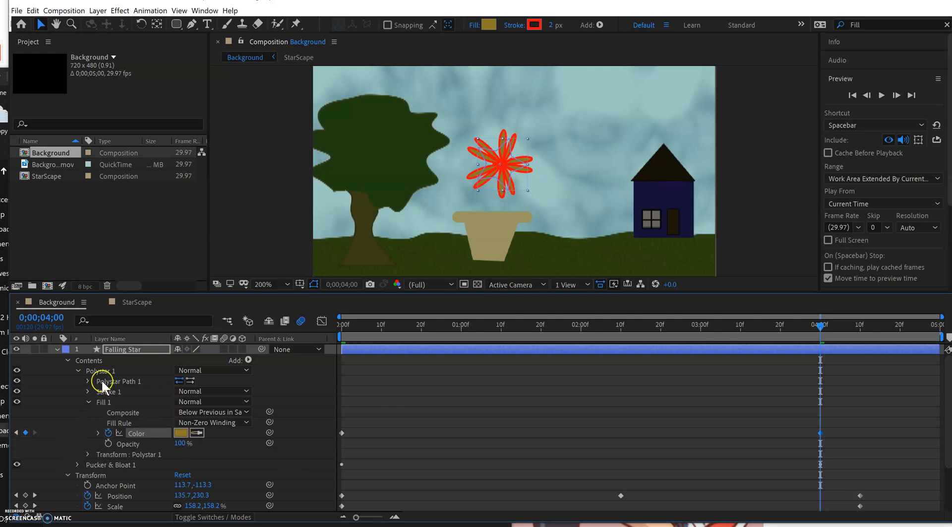
# Set the Falling Star's Stroke 1 color to the bright yellow F3E00B.
pyautogui.click(87, 390)
pyautogui.click(181, 411)
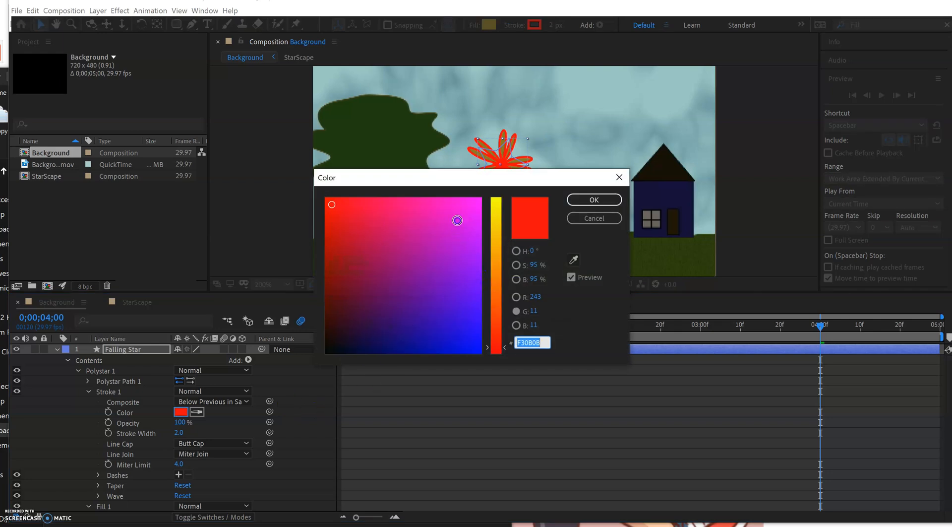
pyautogui.click(495, 222)
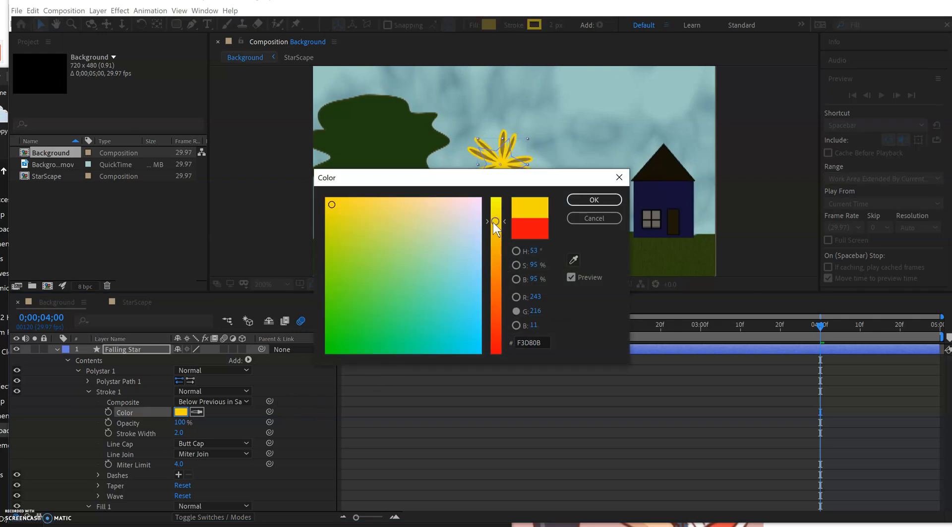
pyautogui.moveTo(495, 242); pyautogui.dragTo(491, 222)
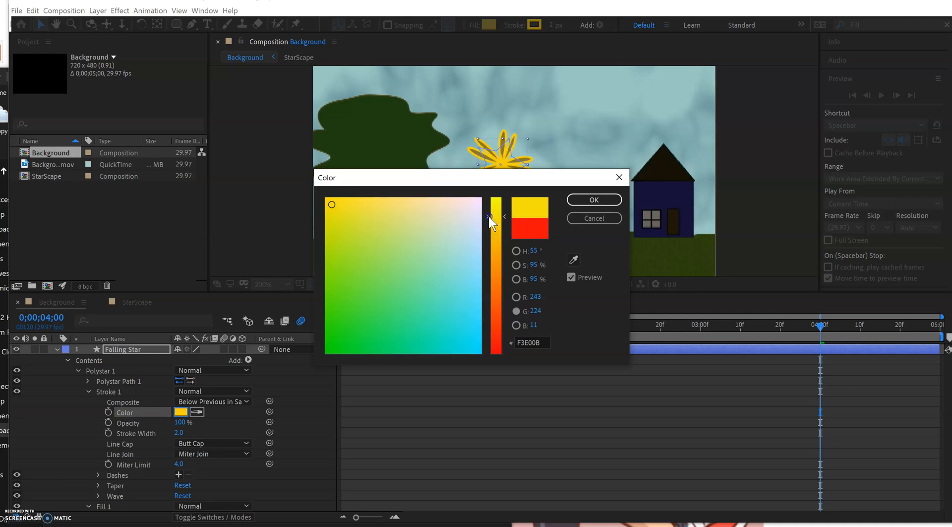
pyautogui.click(602, 199)
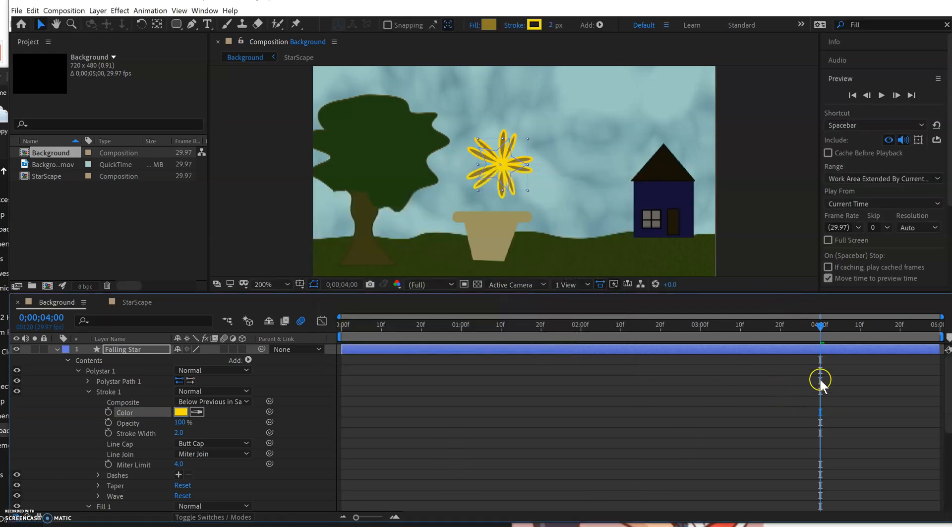
# Scrub the timeline back to the first frame and forward to review the recolored star.
pyautogui.moveTo(820, 330)
pyautogui.mouseDown()
pyautogui.moveTo(254, 407)
pyautogui.moveTo(850, 383)
pyautogui.moveTo(277, 398)
pyautogui.mouseUp()
pyautogui.click(183, 412)
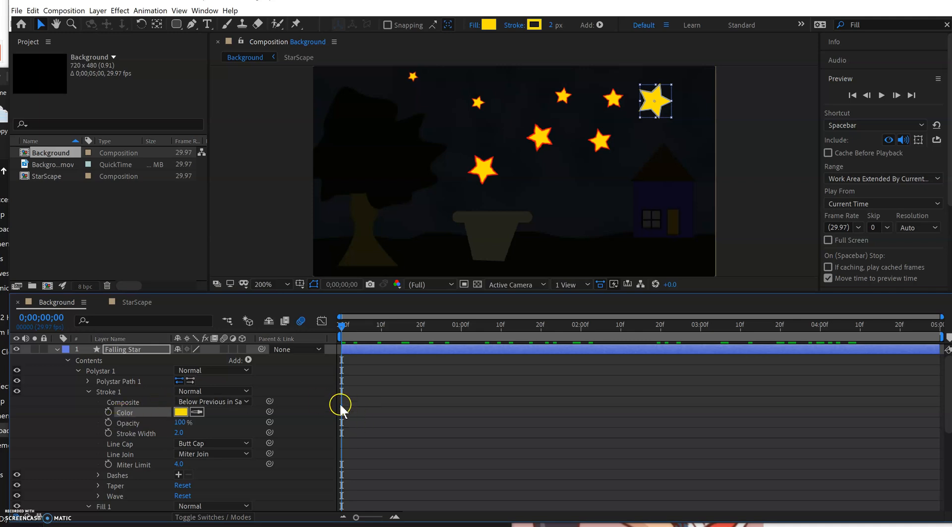
pyautogui.moveTo(342, 330); pyautogui.dragTo(581, 343)
pyautogui.press('Home')
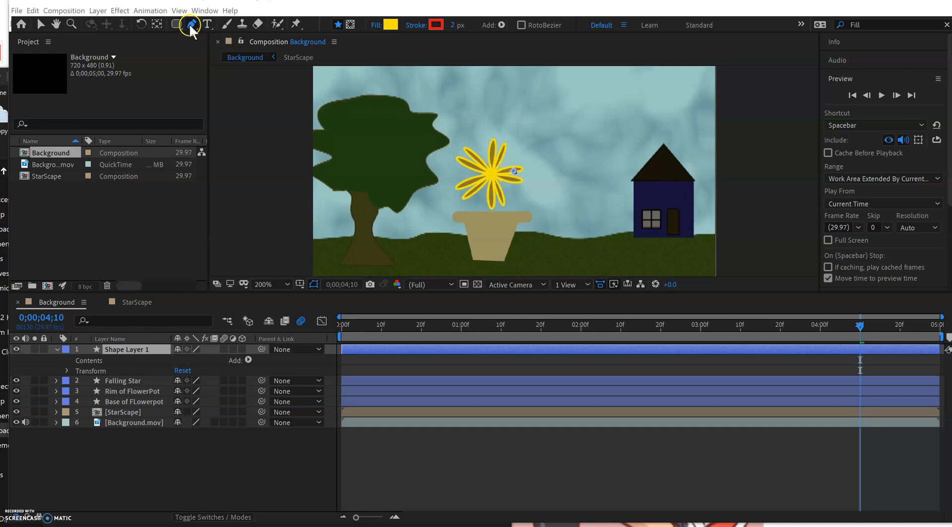
# Draw a curved stem with the Pen tool from the flowerpot's rim up to the flower's center.
pyautogui.click(514, 212)
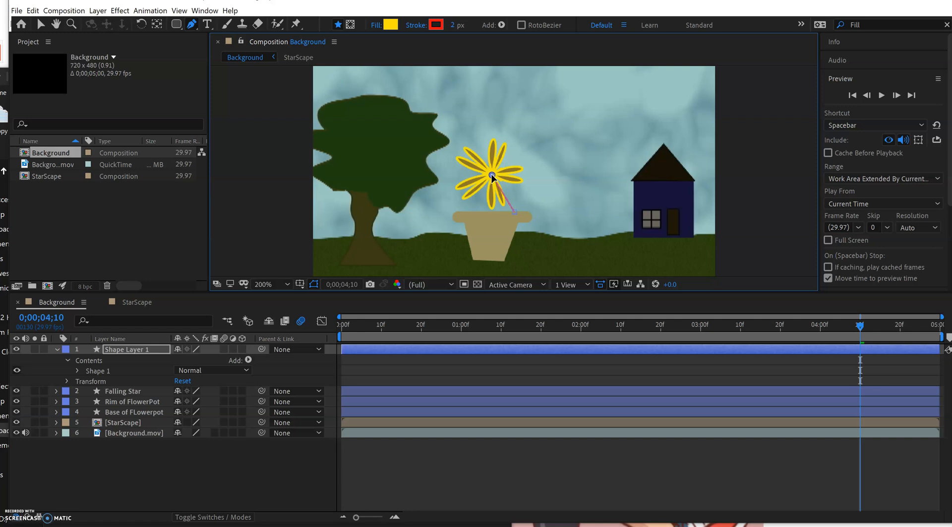
pyautogui.moveTo(492, 179); pyautogui.dragTo(499, 148)
# Lower the stem shape's fill opacity to 1% and set its fill color to black 000000.
pyautogui.click(77, 371)
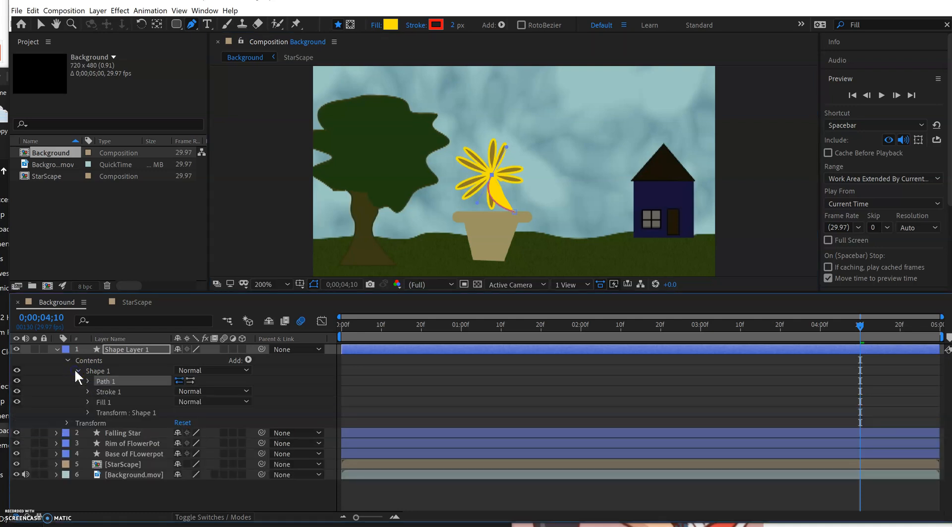
pyautogui.click(88, 401)
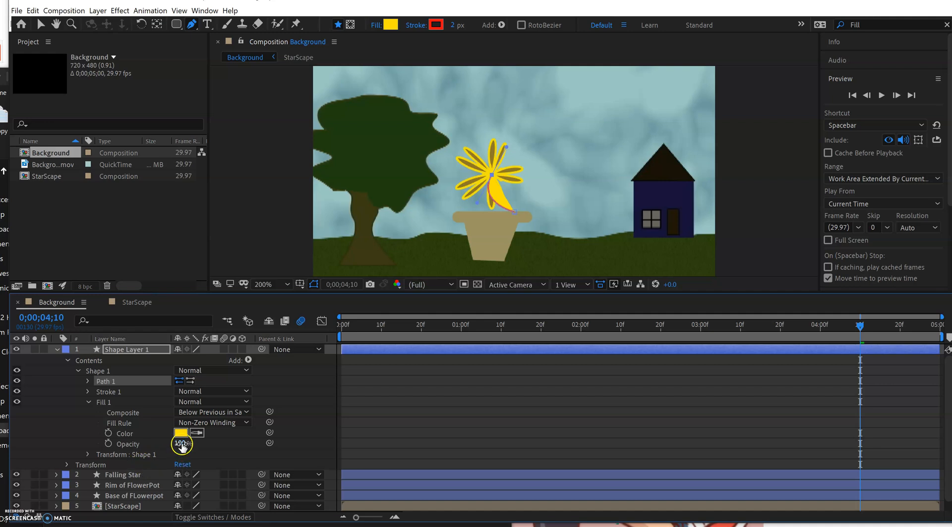
pyautogui.moveTo(182, 443); pyautogui.dragTo(66, 445)
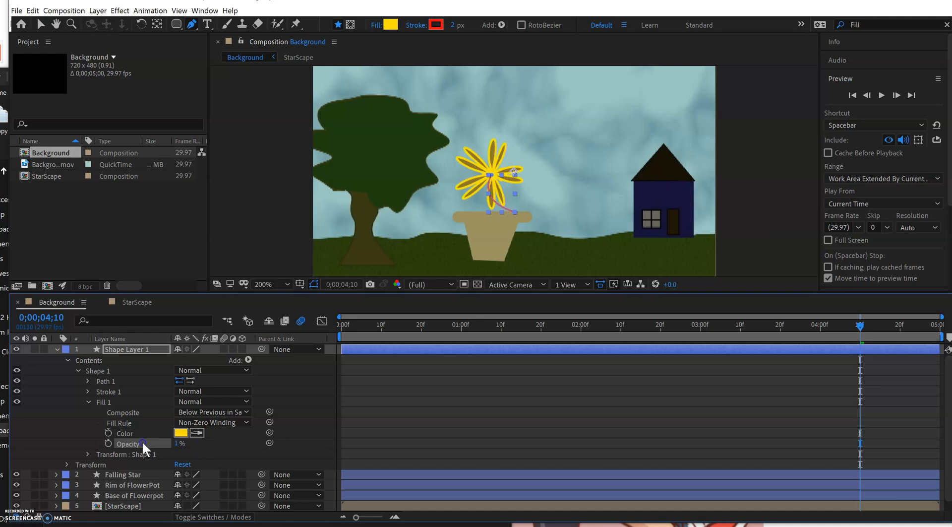
pyautogui.click(181, 433)
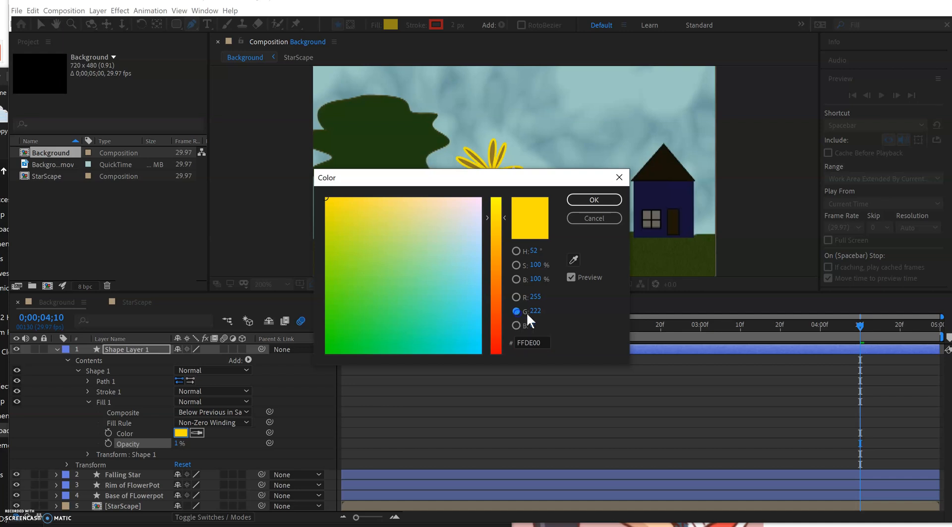
pyautogui.write('000000')
pyautogui.click(586, 220)
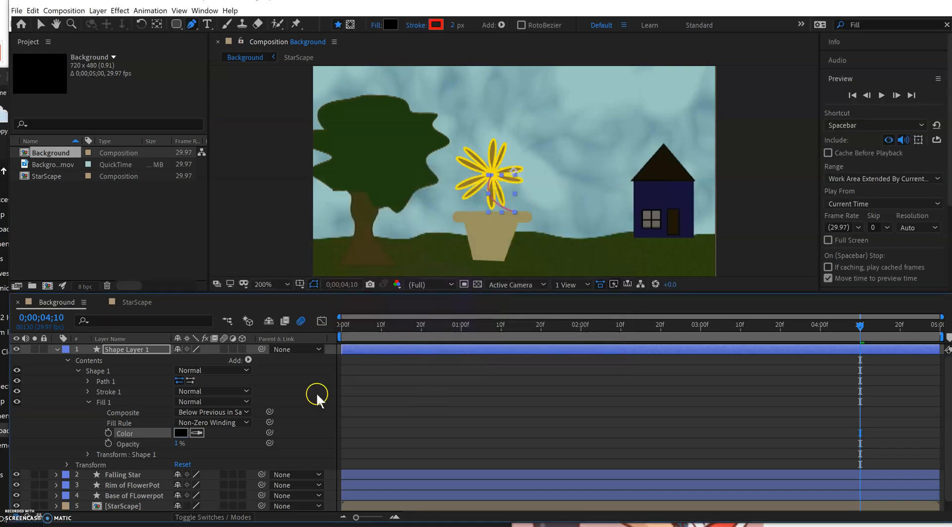
# Set the stem's stroke color to the dark green sampled from the tree's foliage.
pyautogui.click(88, 401)
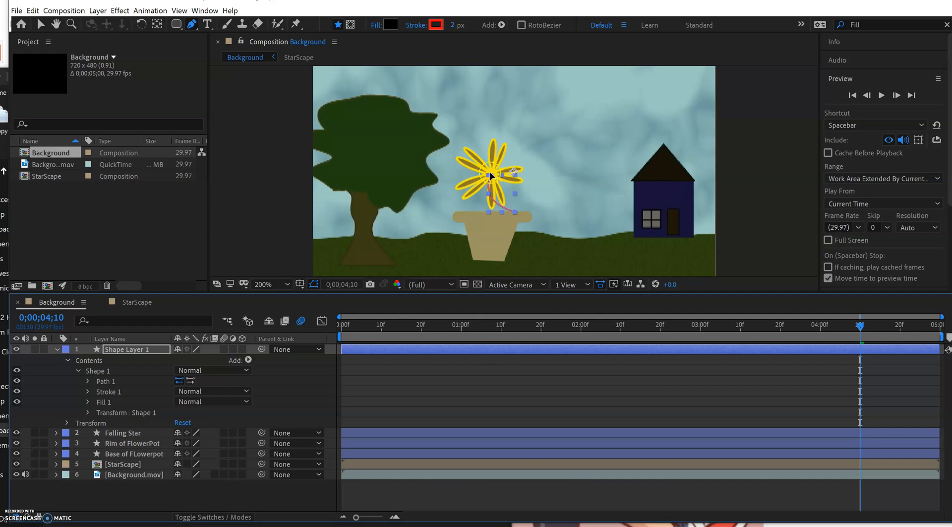
pyautogui.click(88, 391)
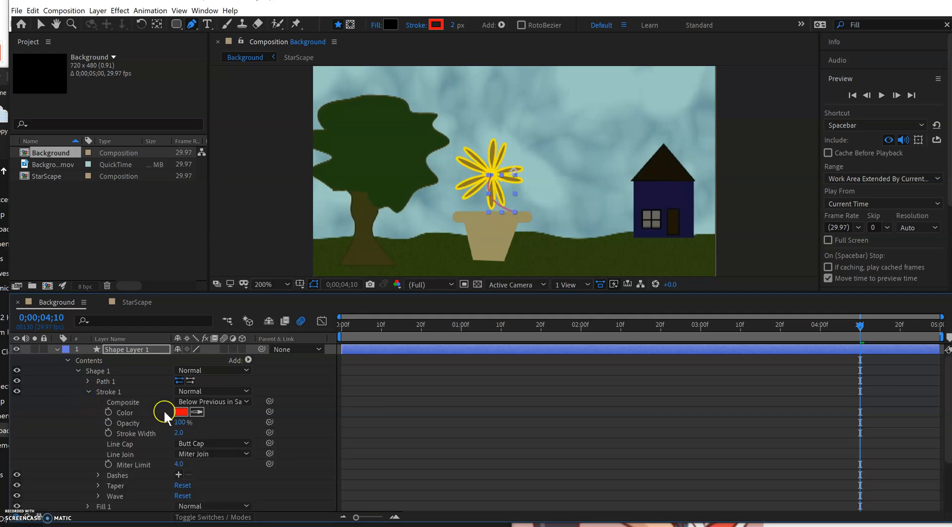
pyautogui.click(389, 152)
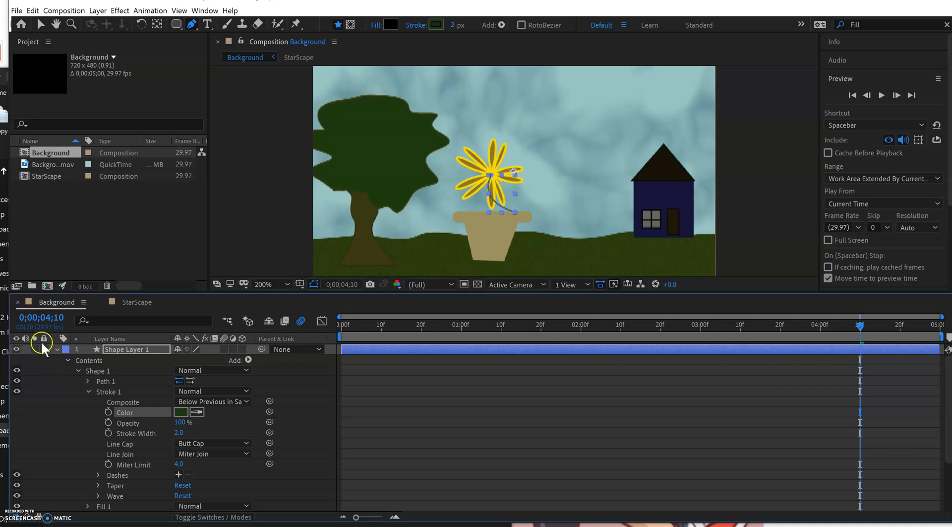
# Rename the new shape layer as Stem.
pyautogui.click(58, 349)
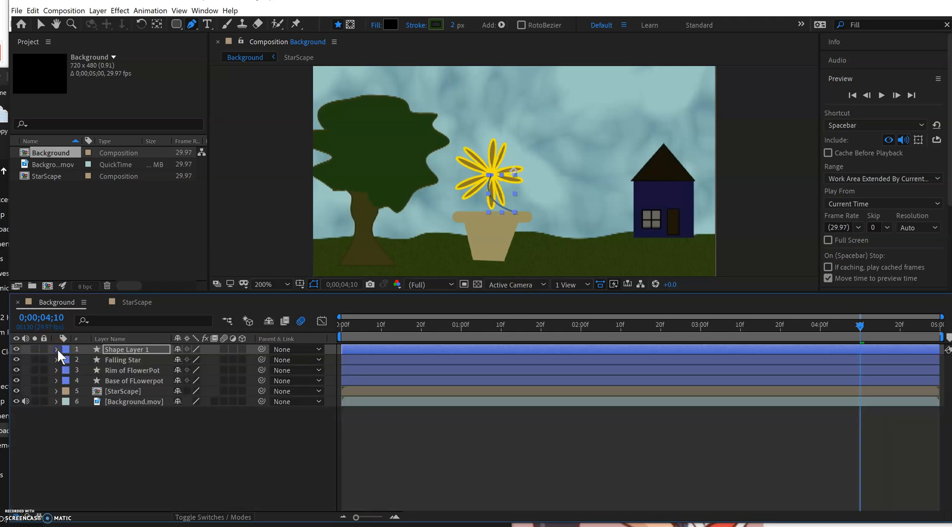
pyautogui.rightClick(142, 352)
pyautogui.click(169, 329)
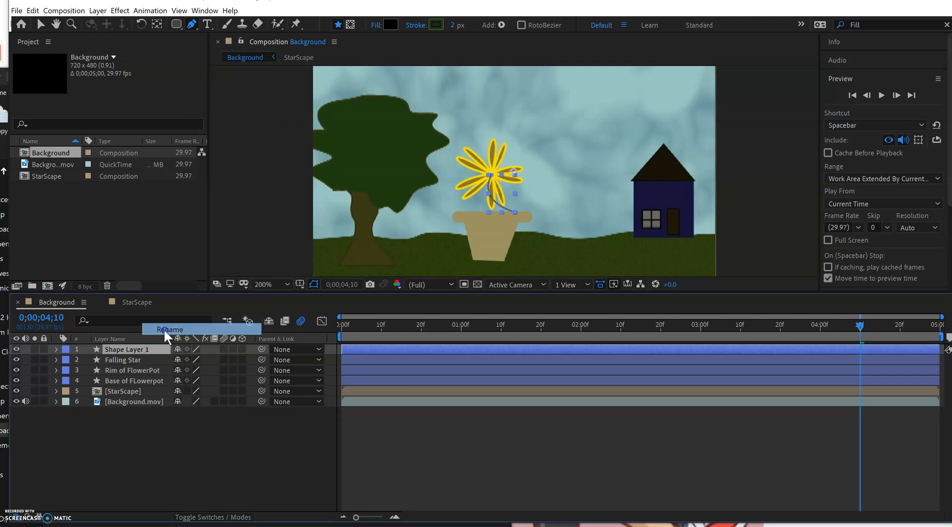
pyautogui.write('Stem')
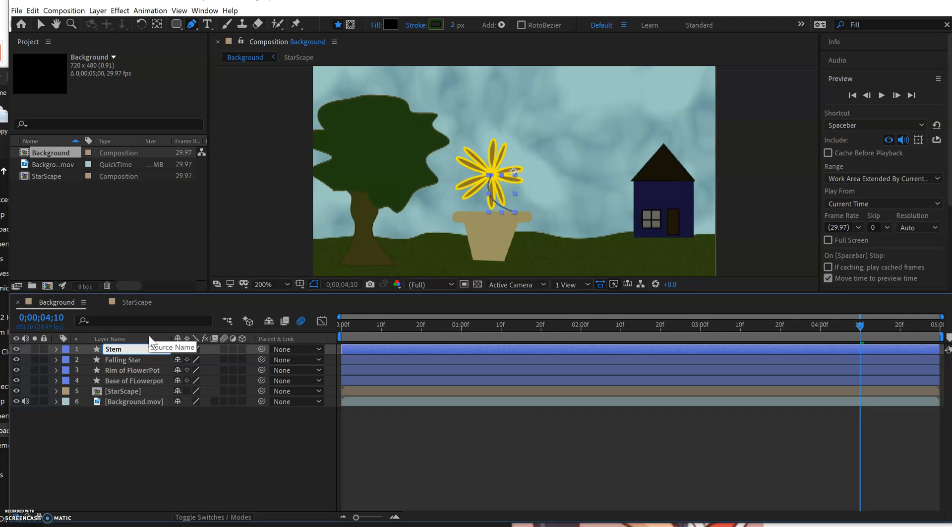
pyautogui.press('Return')
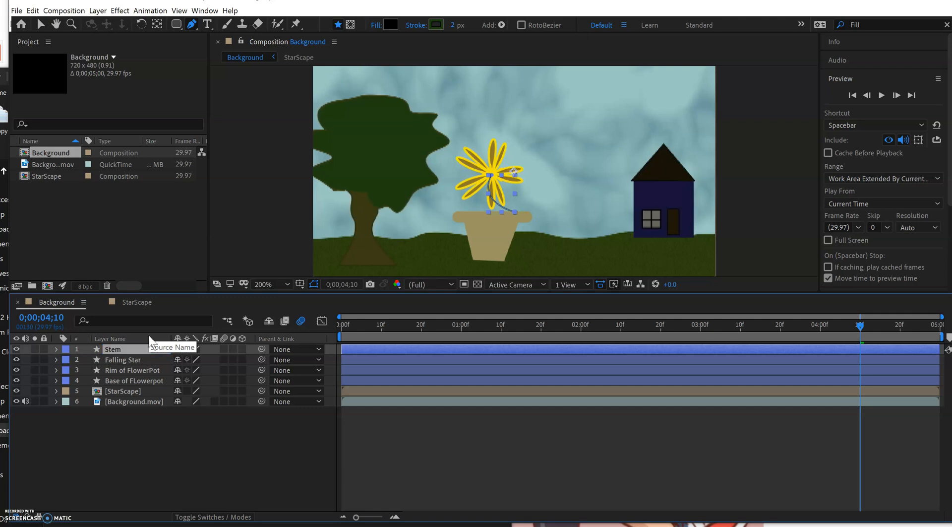
# Move the Stem layer directly below the Falling Star layer and set its stroke width to 3.
pyautogui.click(85, 348)
pyautogui.click(120, 349)
pyautogui.moveTo(120, 352); pyautogui.dragTo(121, 363)
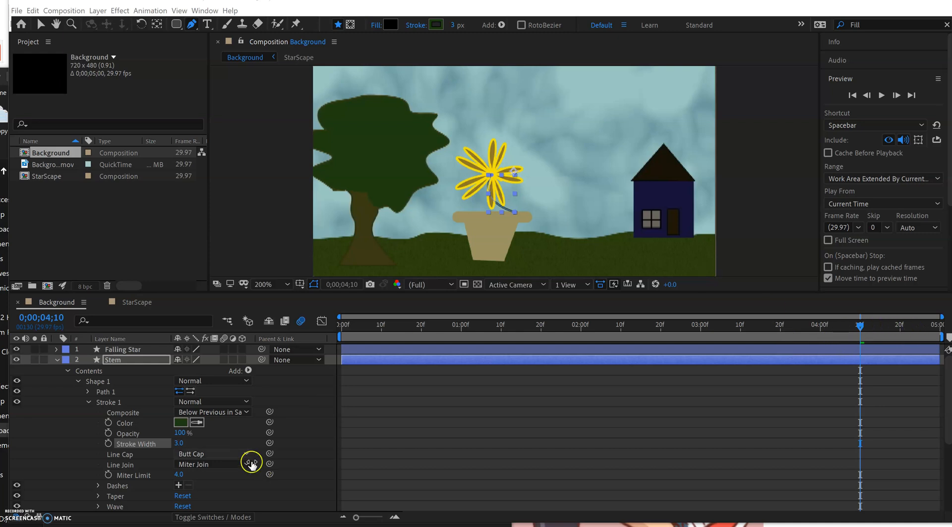
pyautogui.click(88, 400)
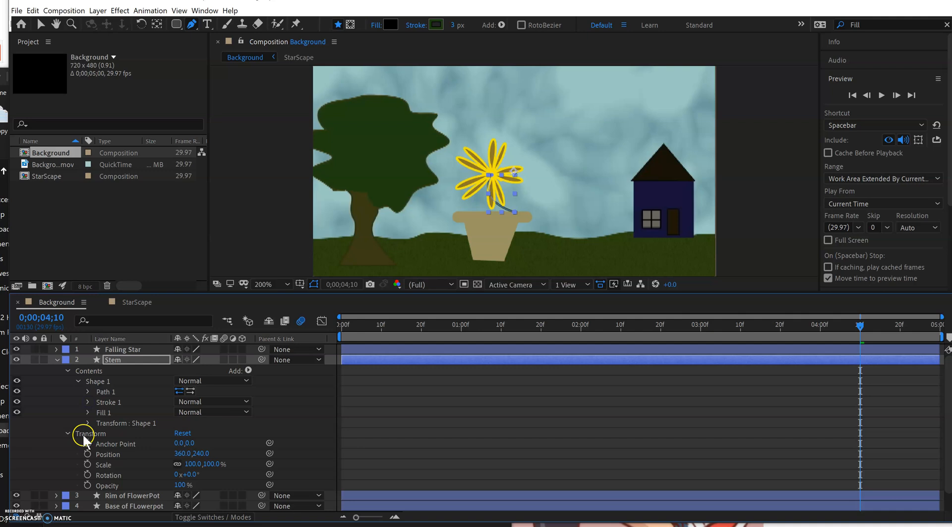
# Collapse the Stem layer's property groups, show only its Position and enable a Position keyframe at 0;00;04;10.
pyautogui.click(78, 381)
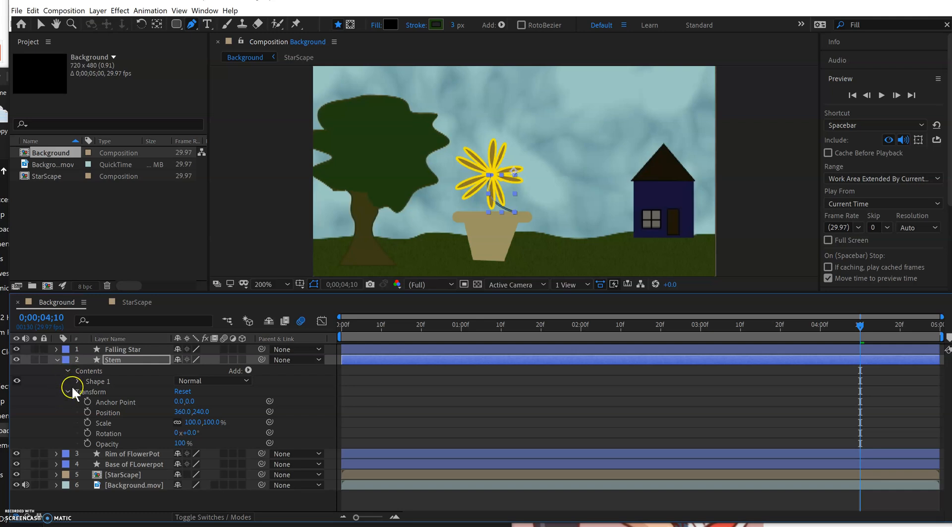
pyautogui.click(68, 371)
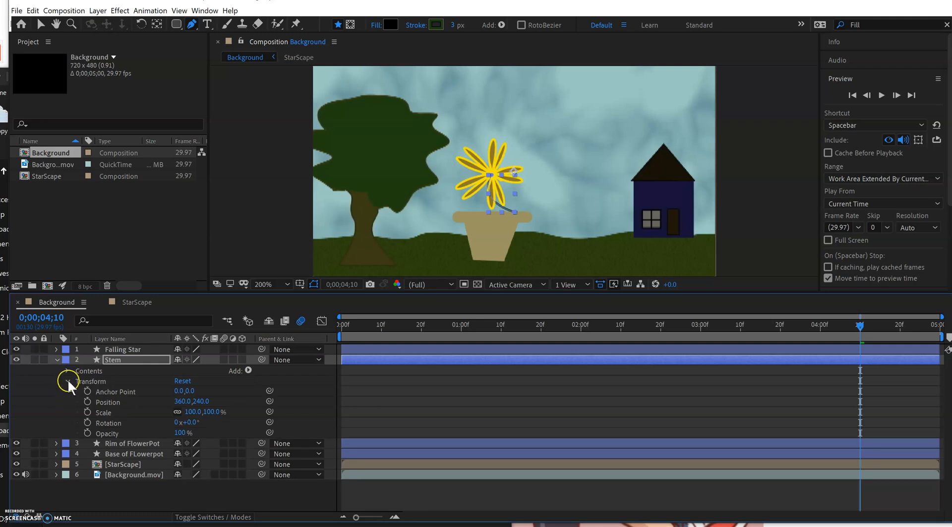
pyautogui.click(68, 380)
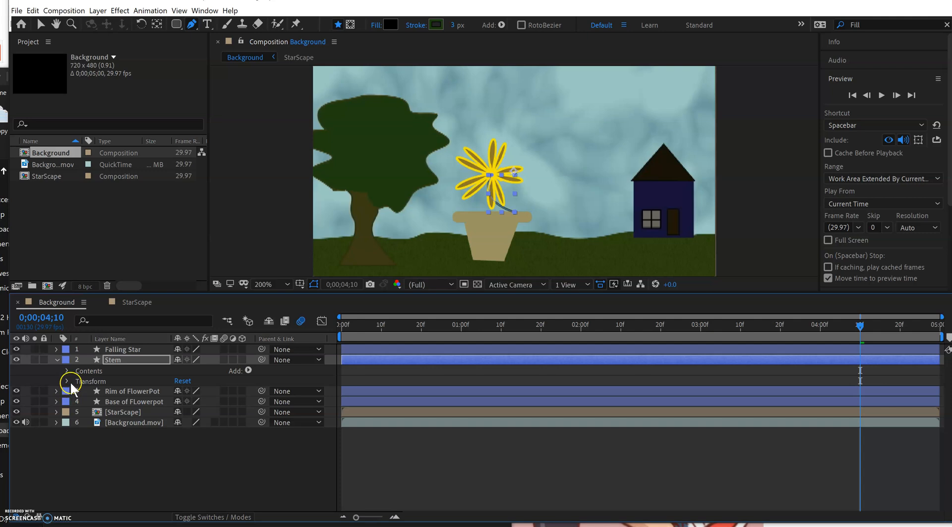
pyautogui.press('p')
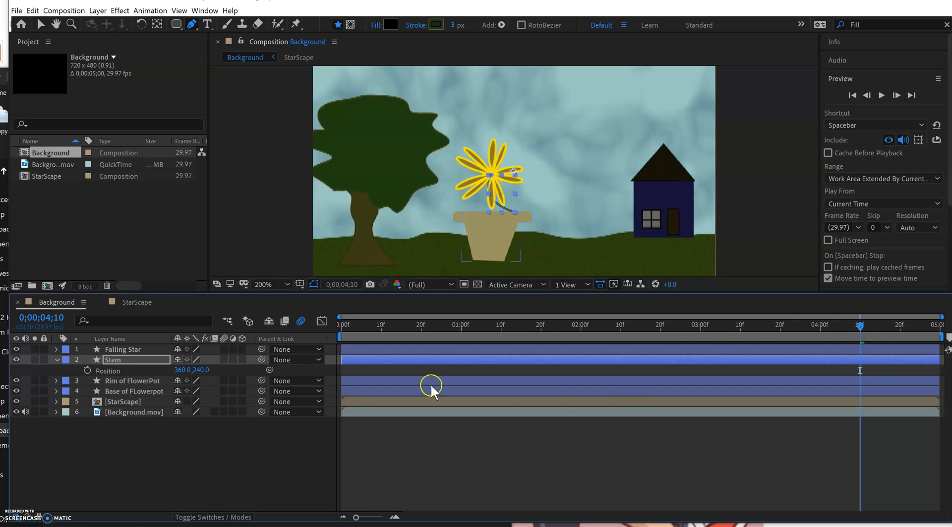
pyautogui.click(87, 371)
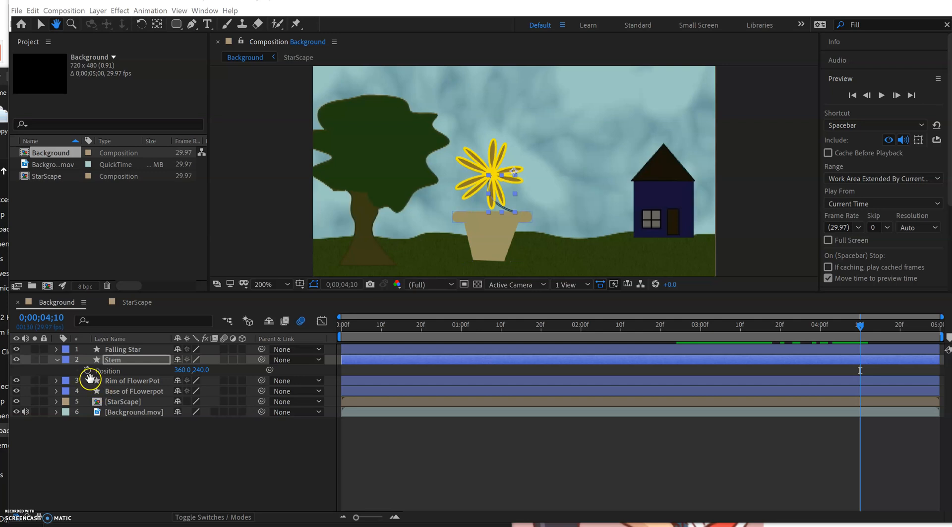
pyautogui.click(88, 371)
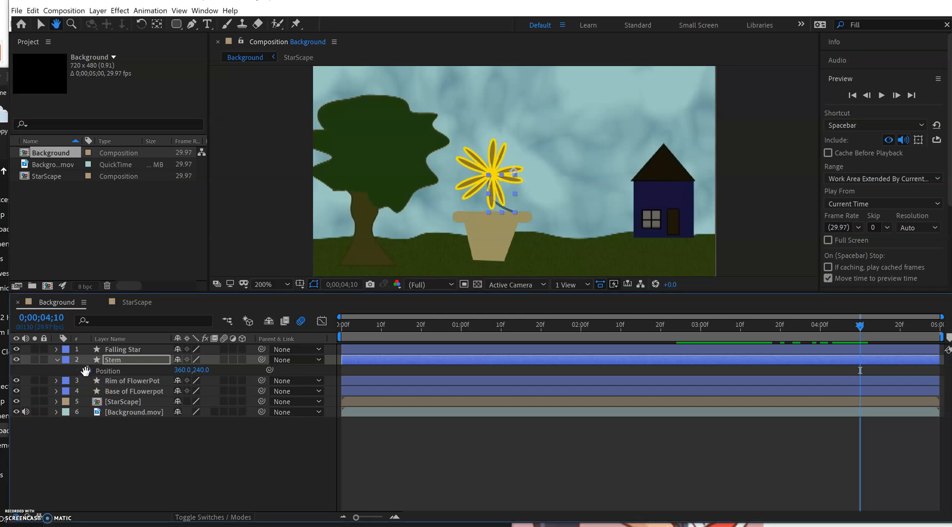
pyautogui.click(504, 201)
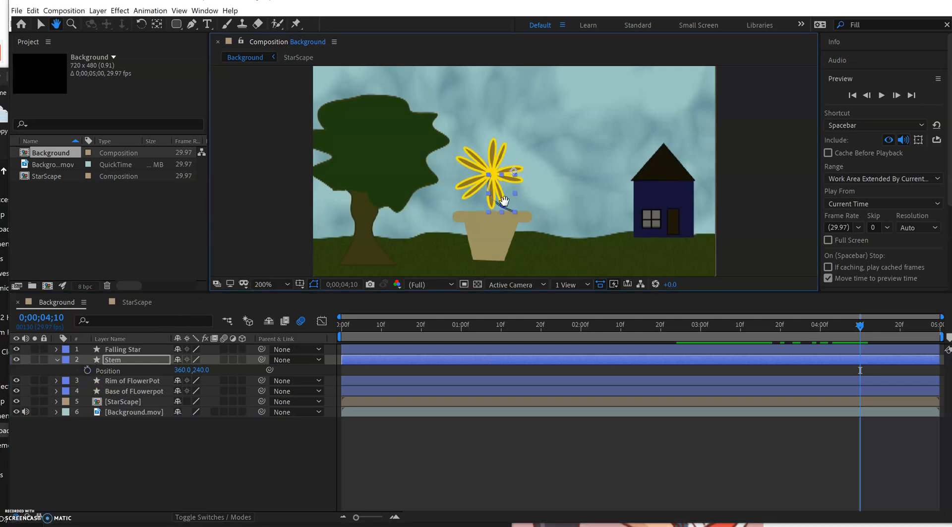
pyautogui.click(41, 24)
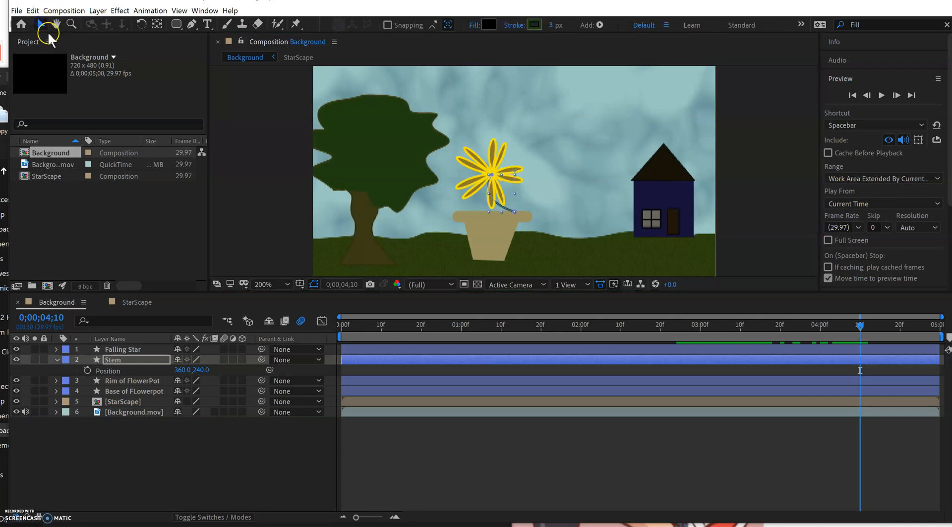
pyautogui.click(87, 370)
pyautogui.click(87, 370)
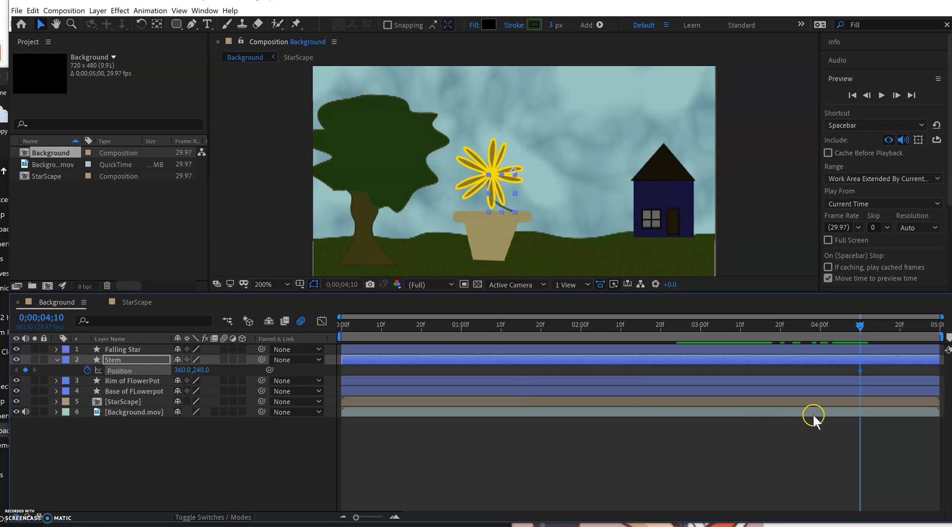
# At 0;00;03;00, move the stem straight down into the flowerpot, to about 360, 300.5, to keyframe its starting position.
pyautogui.moveTo(860, 326); pyautogui.dragTo(813, 325)
pyautogui.moveTo(744, 330); pyautogui.dragTo(700, 326)
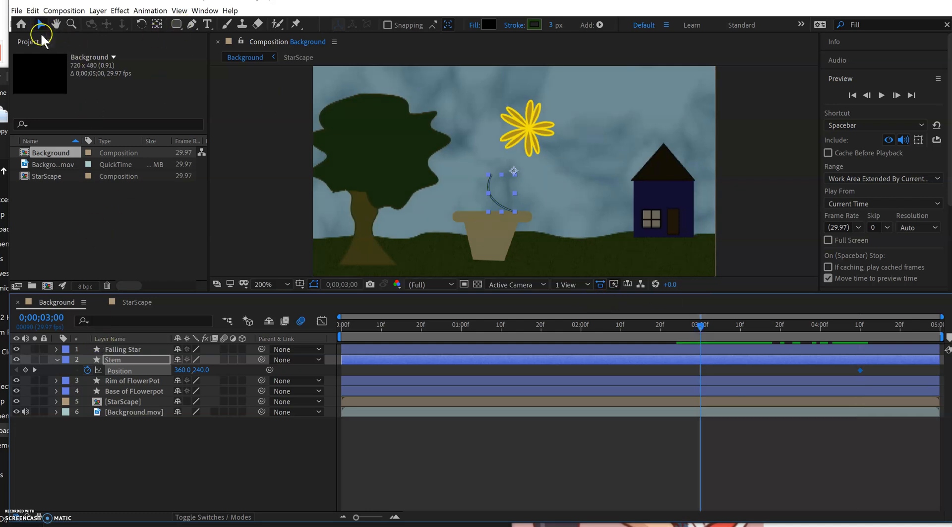
pyautogui.click(496, 200)
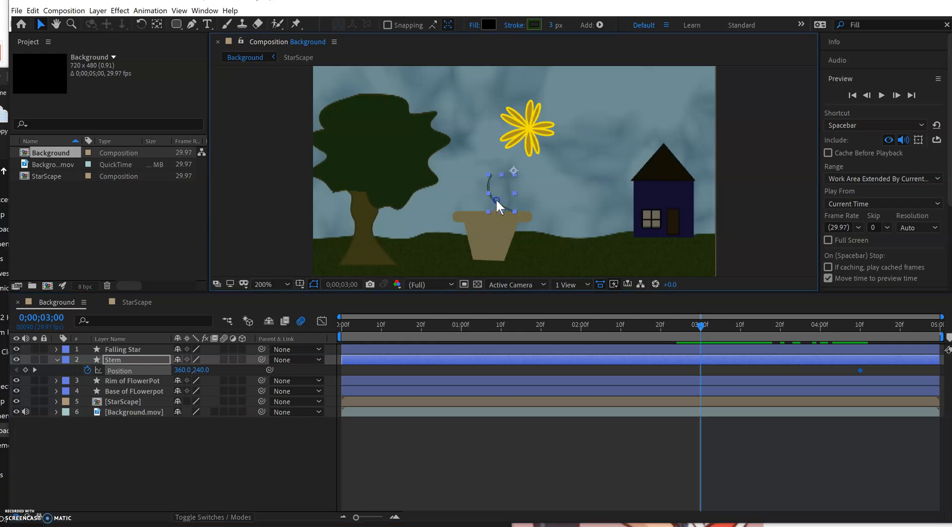
pyautogui.moveTo(498, 201); pyautogui.dragTo(500, 244)
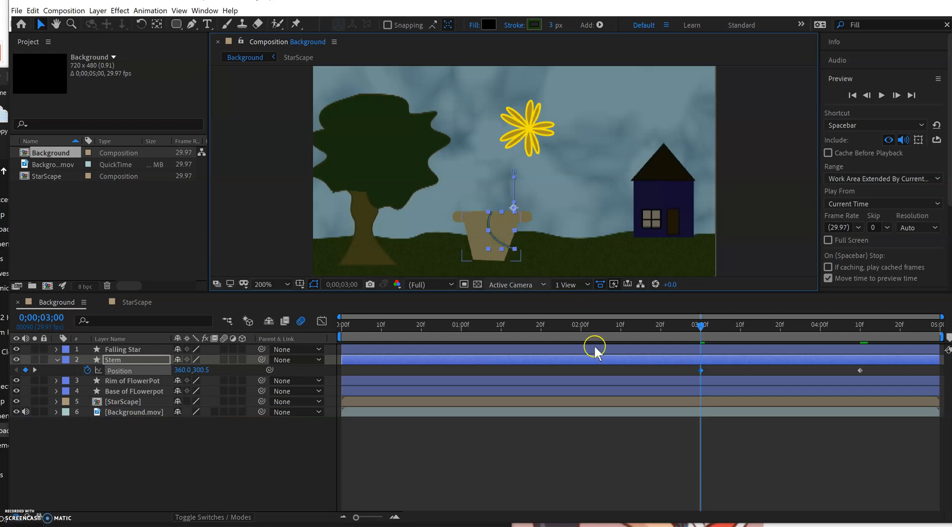
pyautogui.moveTo(702, 328); pyautogui.dragTo(702, 373)
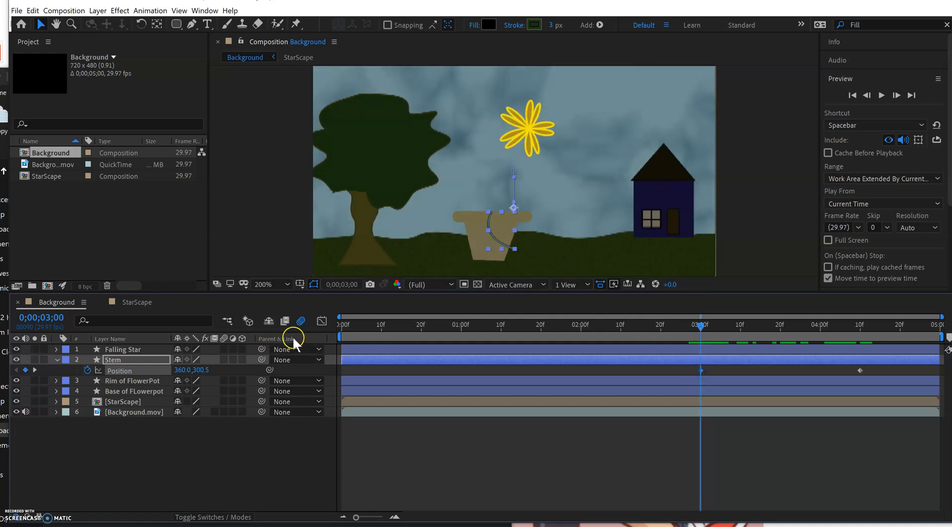
# Move the Rim of FlowerPot and Base of FLowerpot layers above the Stem layer.
pyautogui.click(124, 382)
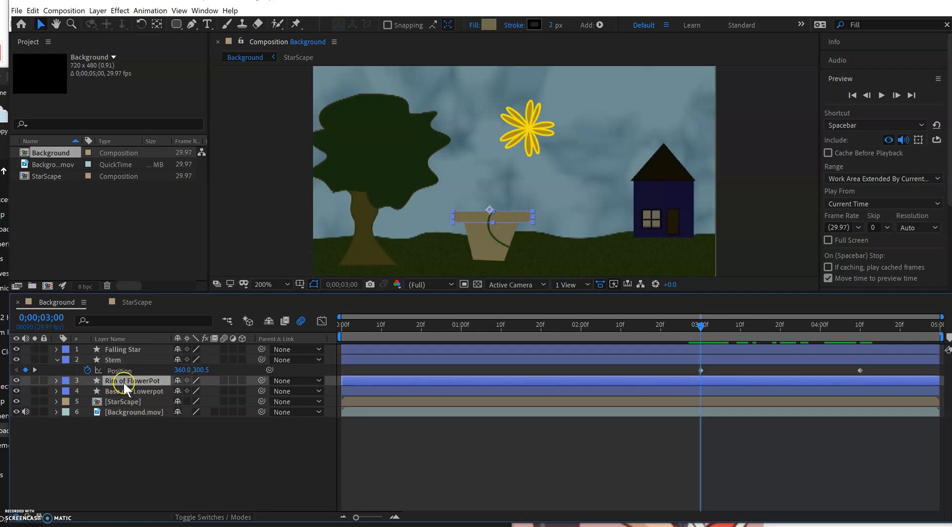
pyautogui.moveTo(124, 382); pyautogui.dragTo(127, 355)
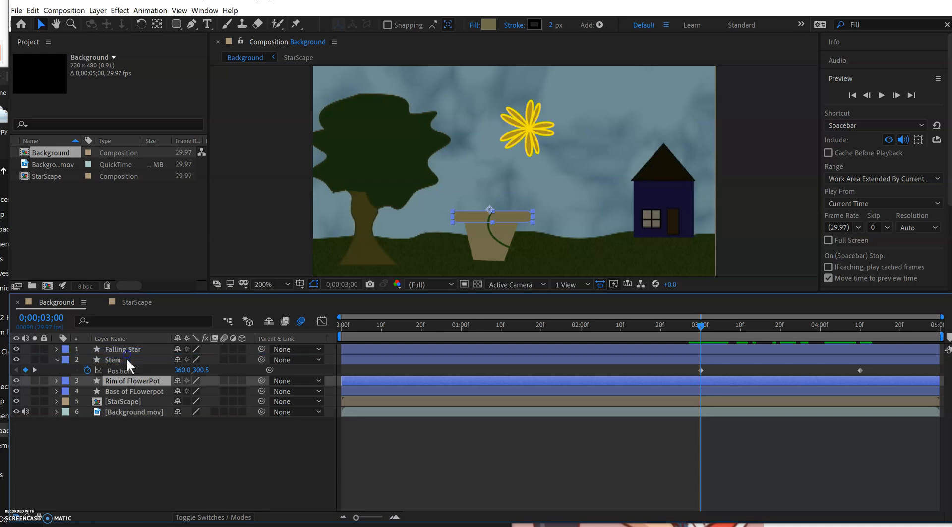
pyautogui.click(129, 390)
pyautogui.moveTo(129, 388); pyautogui.dragTo(132, 364)
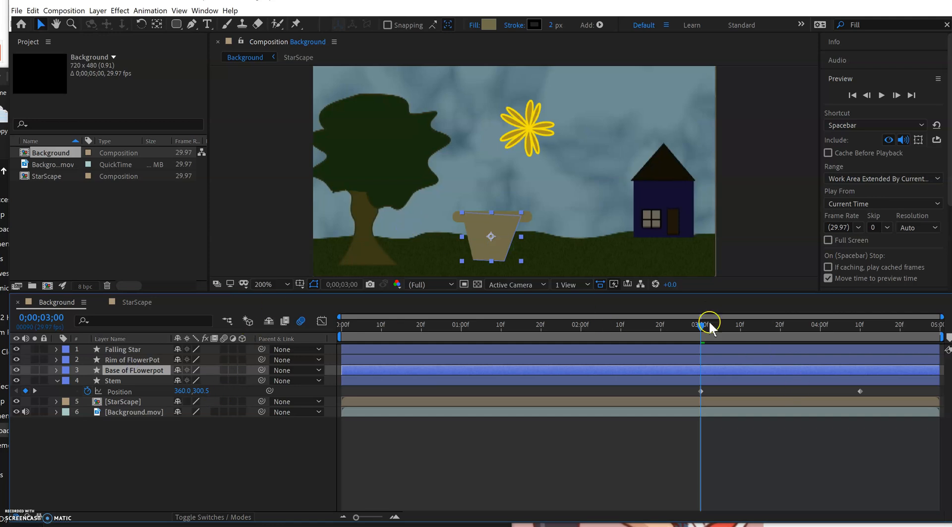
# At 0;00;04;10, draw a leaf extending from the stem with the Pen tool, fill it dark green and name its layer Petal 1.
pyautogui.moveTo(704, 331); pyautogui.dragTo(861, 354)
pyautogui.click(338, 436)
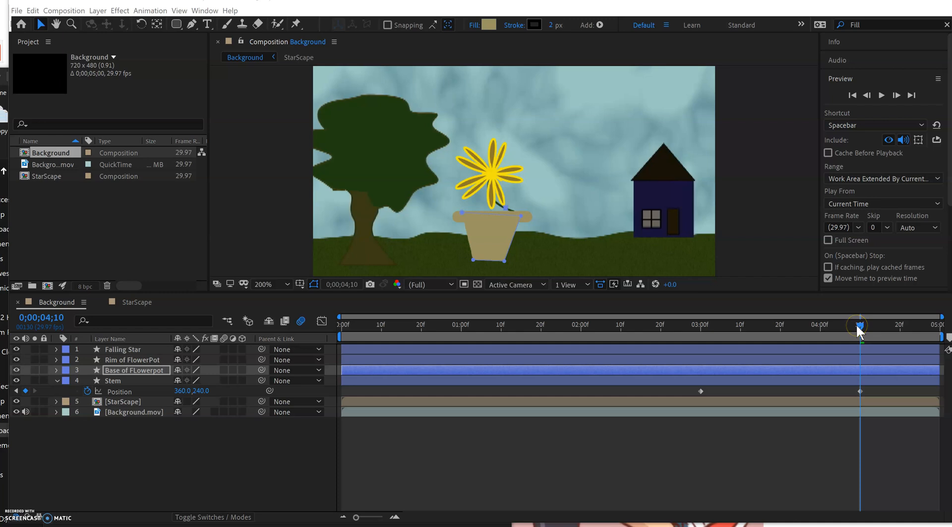
pyautogui.click(371, 434)
pyautogui.click(206, 477)
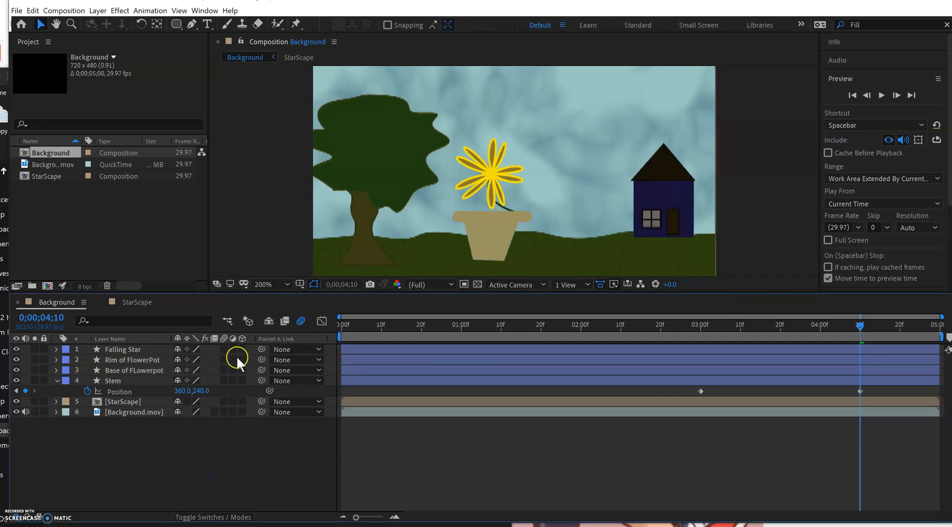
pyautogui.click(114, 356)
pyautogui.click(496, 201)
pyautogui.click(188, 24)
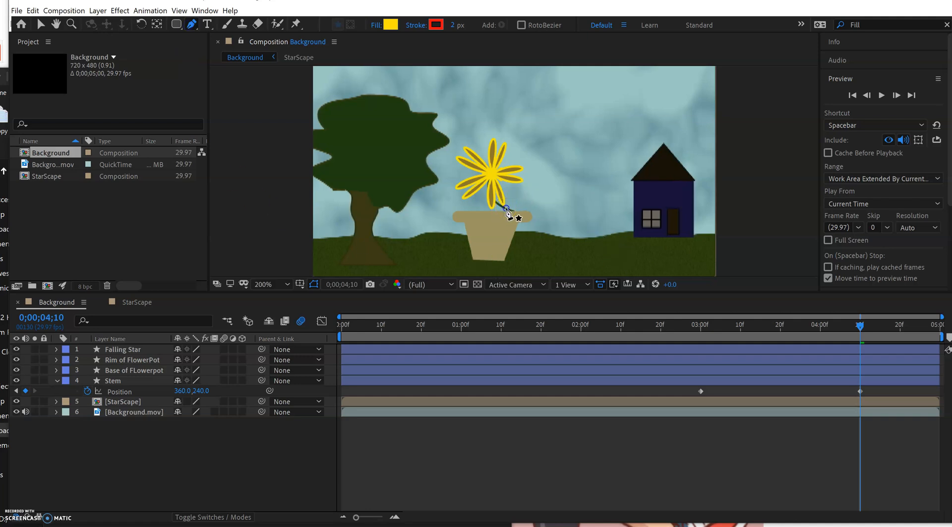
pyautogui.click(506, 209)
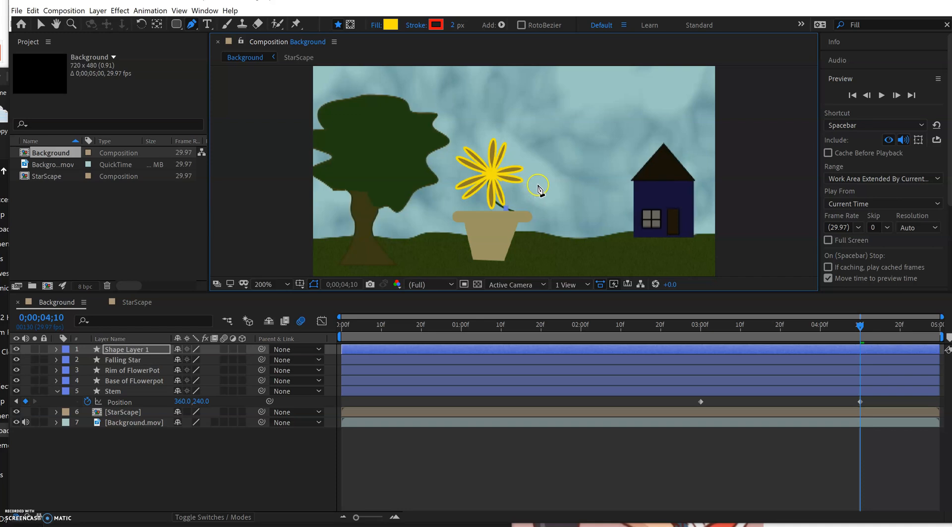
pyautogui.moveTo(539, 188); pyautogui.dragTo(514, 165)
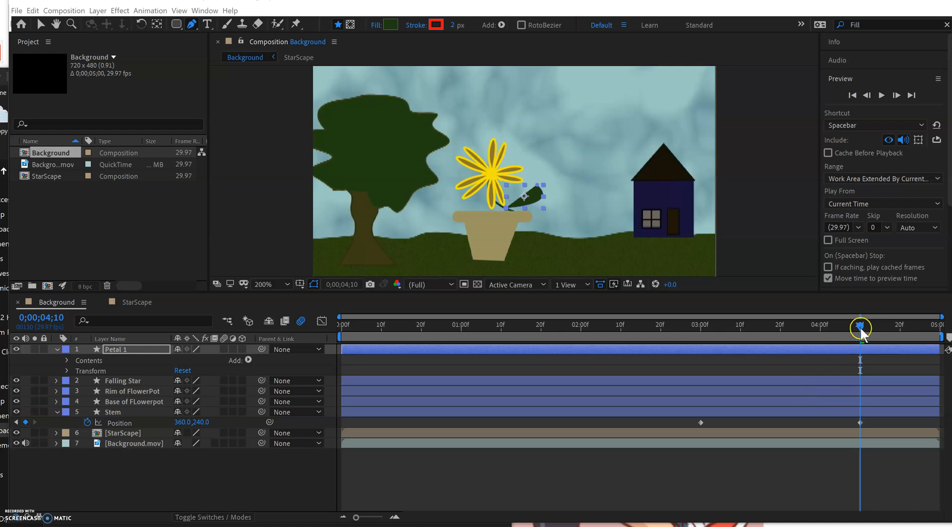
# Show the Petal 1 layer's Position and enable a keyframe for it at 0;00;04;10.
pyautogui.moveTo(862, 329)
pyautogui.mouseDown()
pyautogui.moveTo(817, 329)
pyautogui.moveTo(860, 328)
pyautogui.mouseUp()
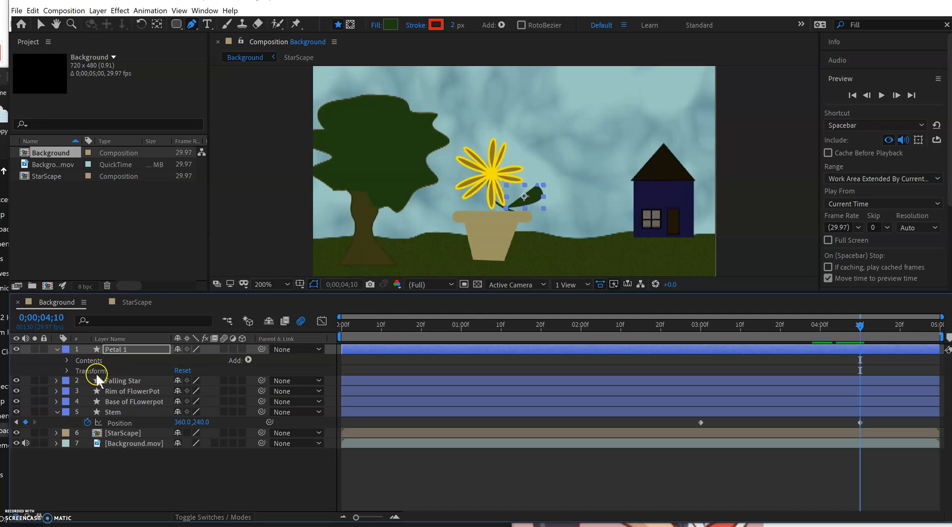
pyautogui.click(120, 348)
pyautogui.press('p')
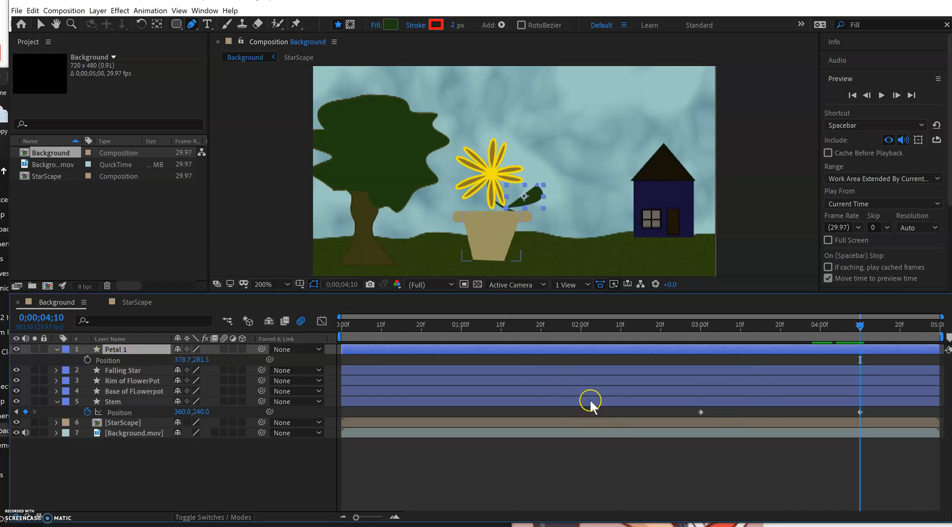
pyautogui.click(87, 359)
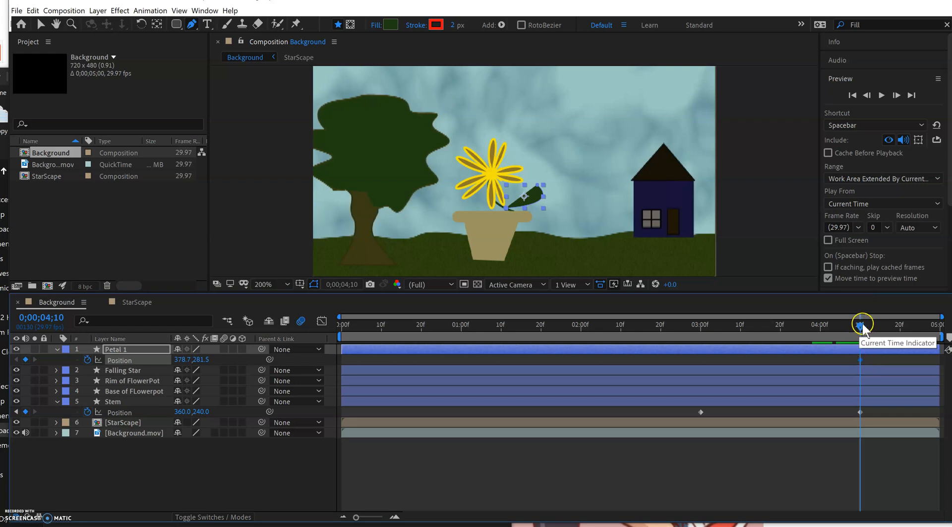
# At 0;00;03;00, move the Petal 1 leaf down inside the flowerpot base, to about 317.7, 344, to keyframe its start.
pyautogui.moveTo(862, 328); pyautogui.dragTo(700, 330)
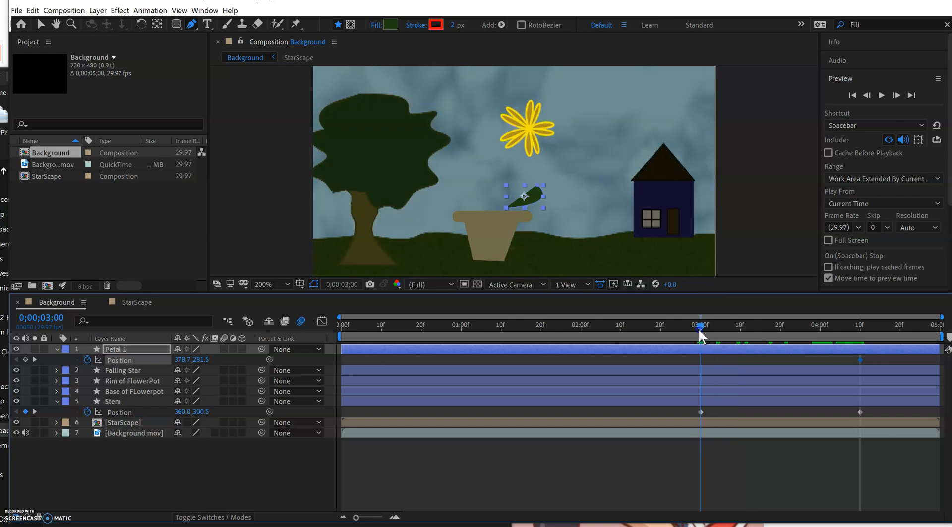
pyautogui.click(41, 25)
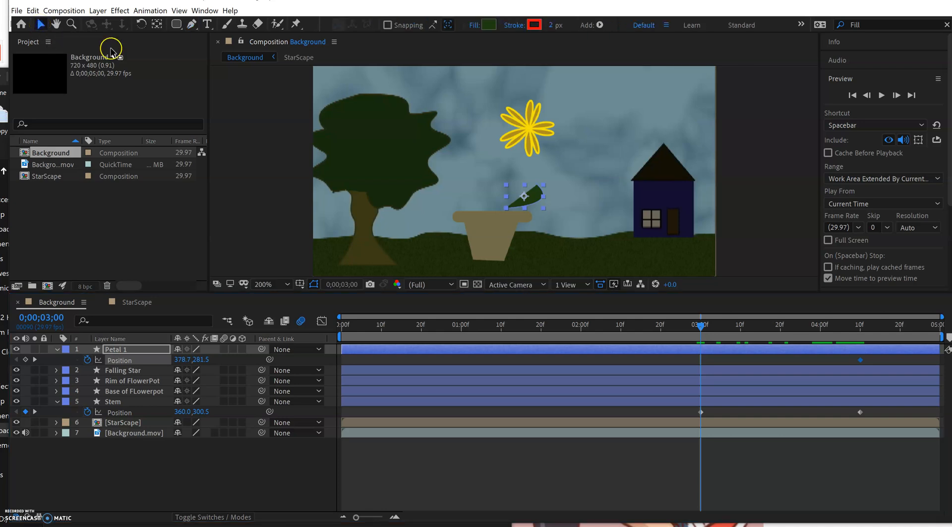
pyautogui.click(535, 197)
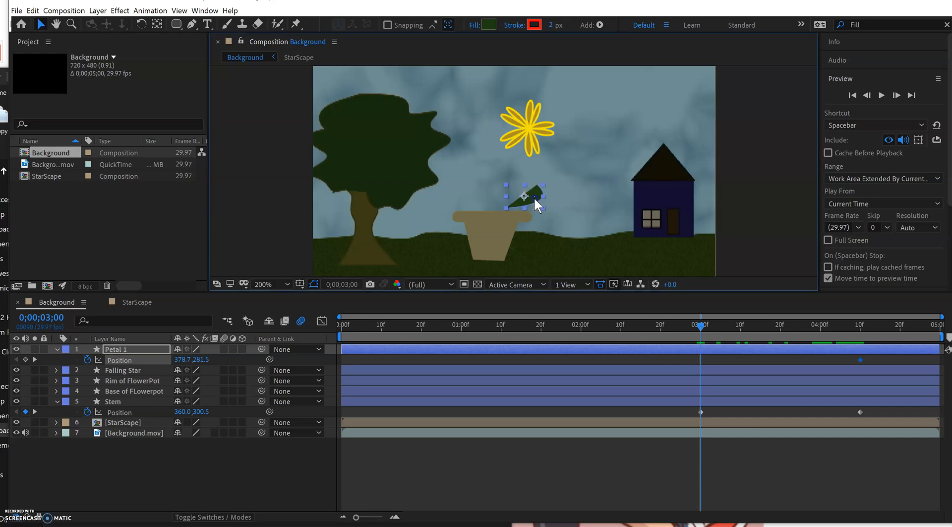
pyautogui.moveTo(534, 195); pyautogui.dragTo(499, 235)
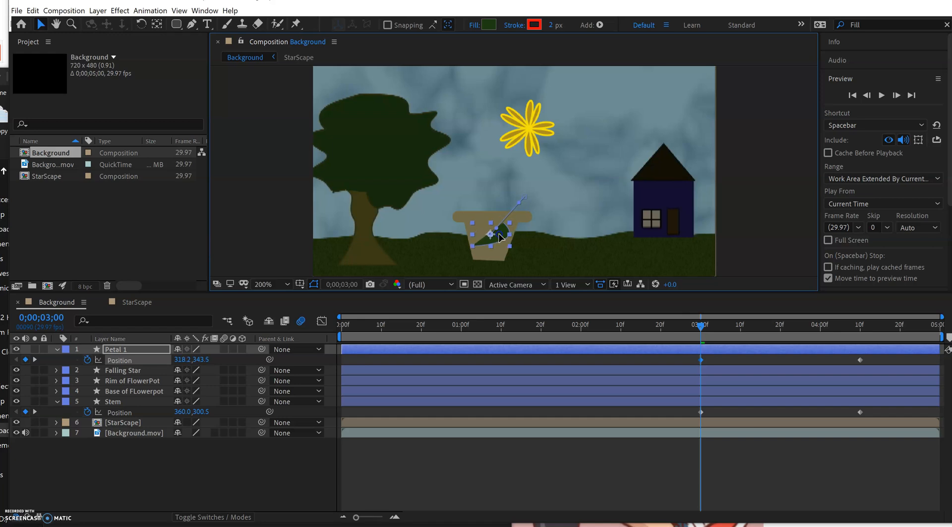
pyautogui.click(506, 229)
# Move the Petal 1 layer between Base of FLowerpot and Stem in the layer stack.
pyautogui.click(85, 347)
pyautogui.click(112, 350)
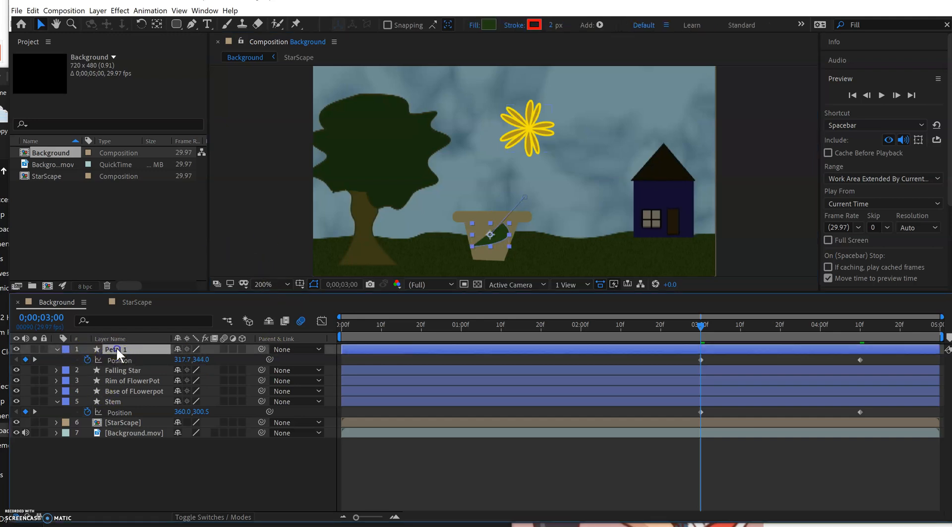
pyautogui.moveTo(117, 349); pyautogui.dragTo(118, 392)
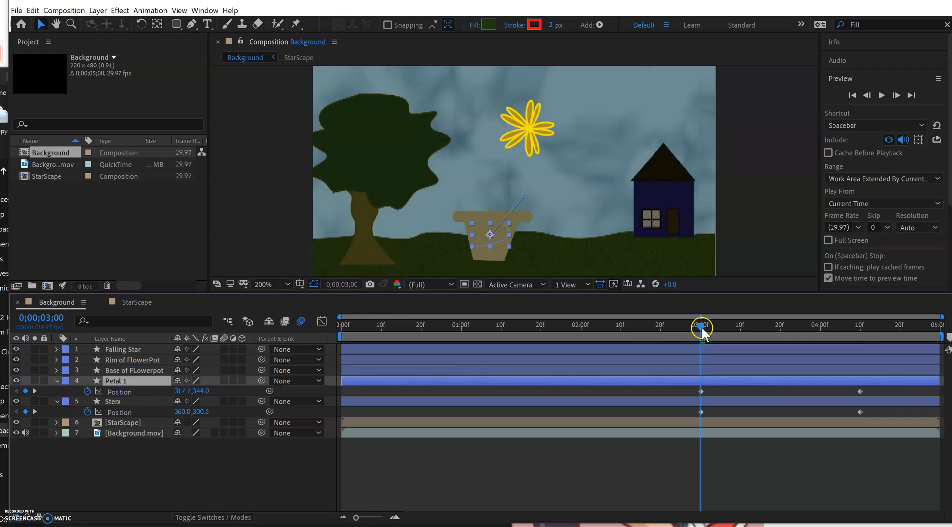
# Add an in-between Position keyframe for Petal 1 at about 0;00;03;18 that bends its path to follow the rising stem.
pyautogui.moveTo(700, 327); pyautogui.dragTo(698, 349)
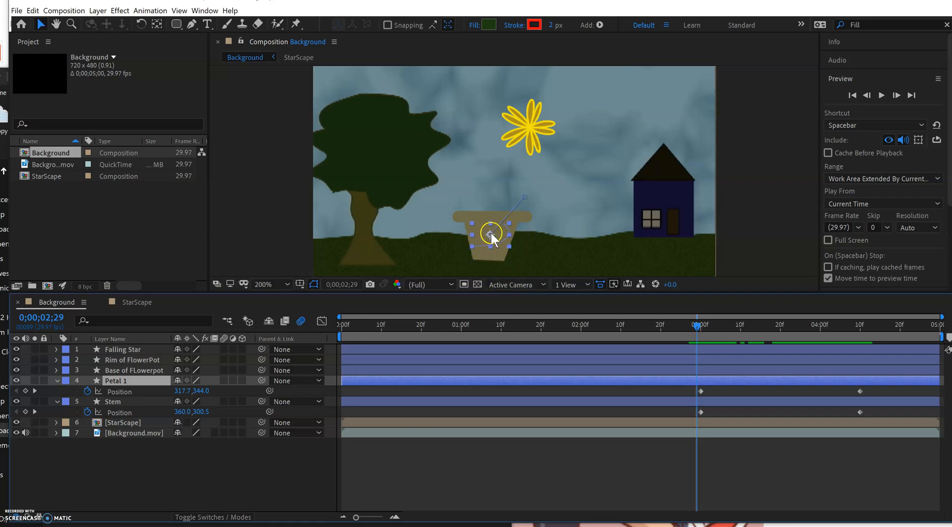
pyautogui.click(700, 328)
pyautogui.moveTo(699, 327)
pyautogui.mouseDown()
pyautogui.moveTo(723, 325)
pyautogui.moveTo(708, 324)
pyautogui.mouseUp()
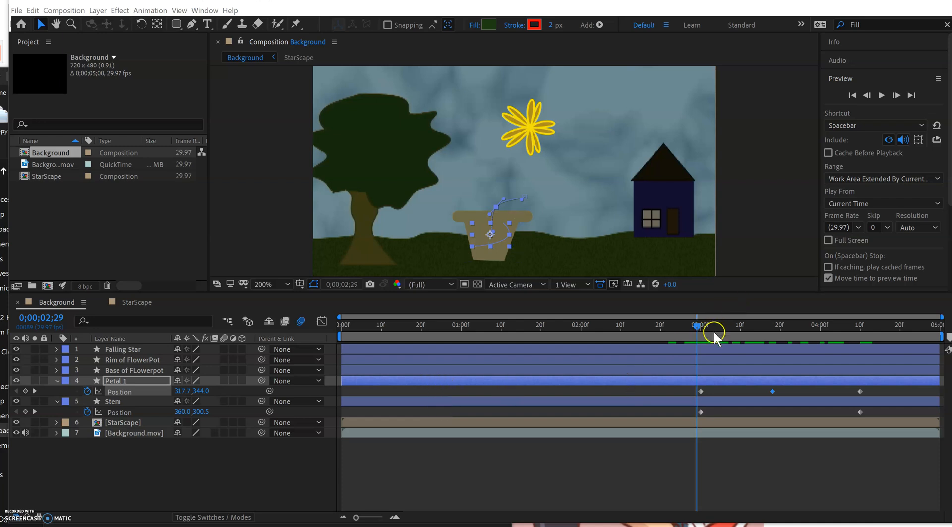
pyautogui.moveTo(697, 326); pyautogui.dragTo(769, 338)
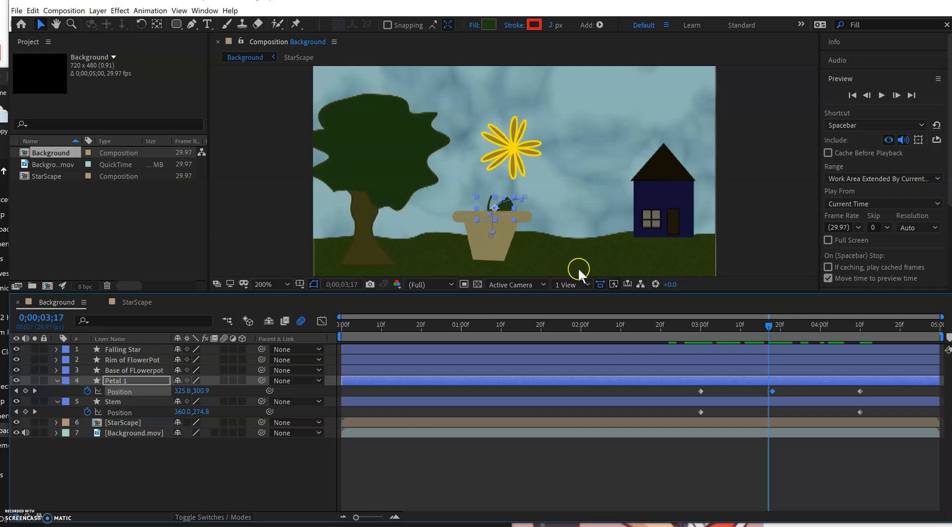
pyautogui.moveTo(765, 330); pyautogui.dragTo(697, 332)
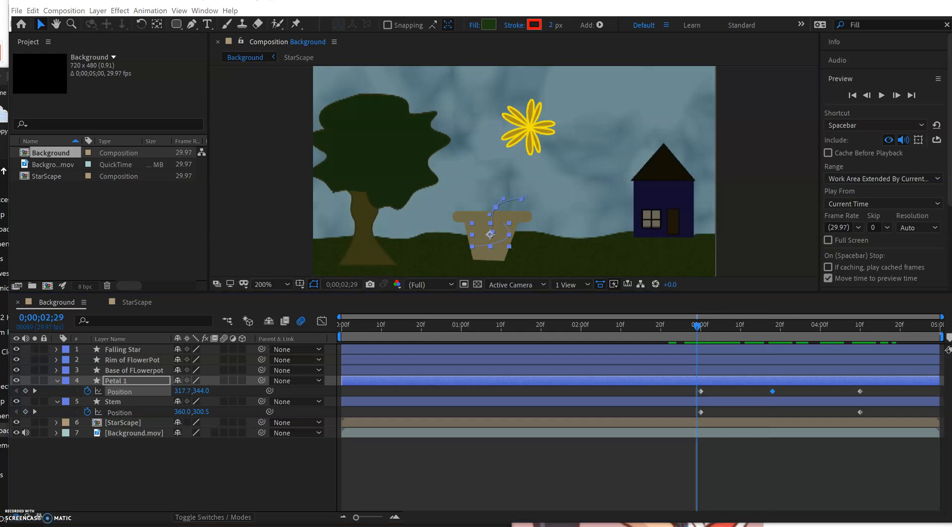
# Check the motion of the stem and both leaves by scrubbing, and preview the whole animation from 0;00;00;00.
pyautogui.click(585, 325)
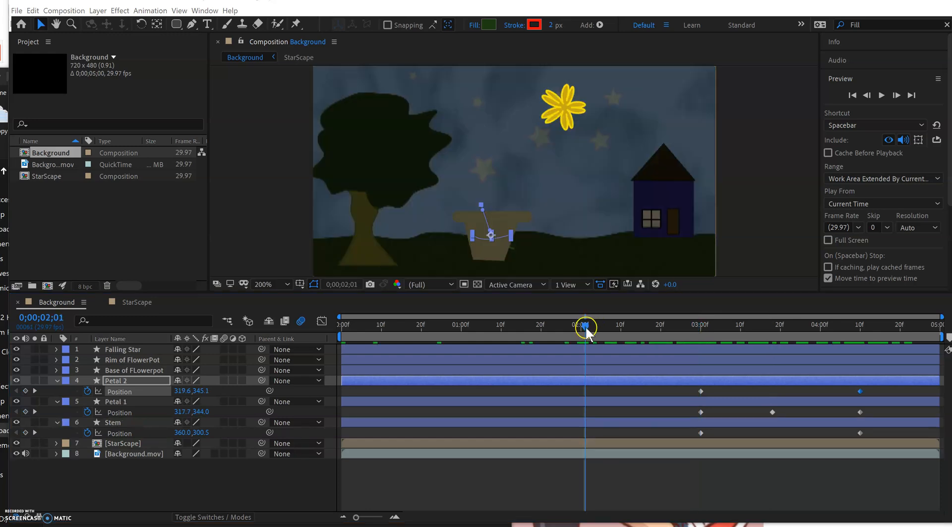
pyautogui.press('space')
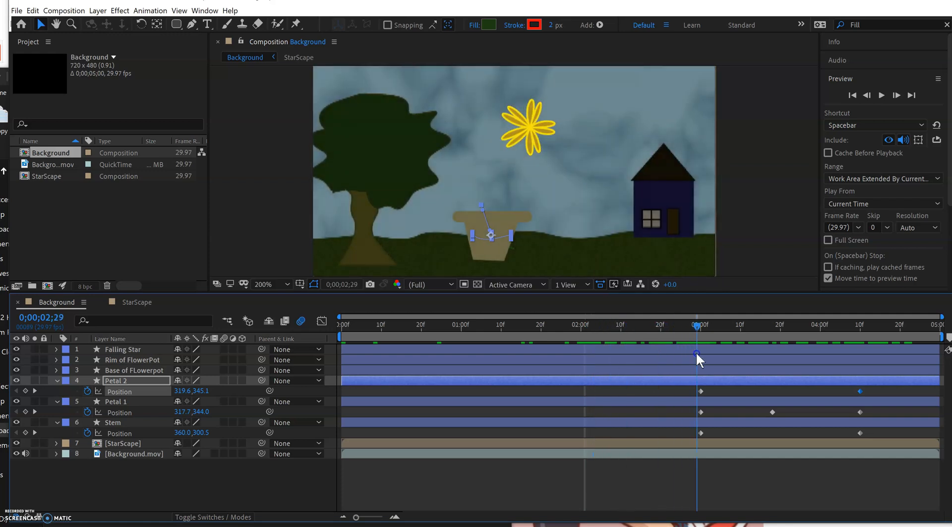
pyautogui.moveTo(699, 350); pyautogui.dragTo(892, 358)
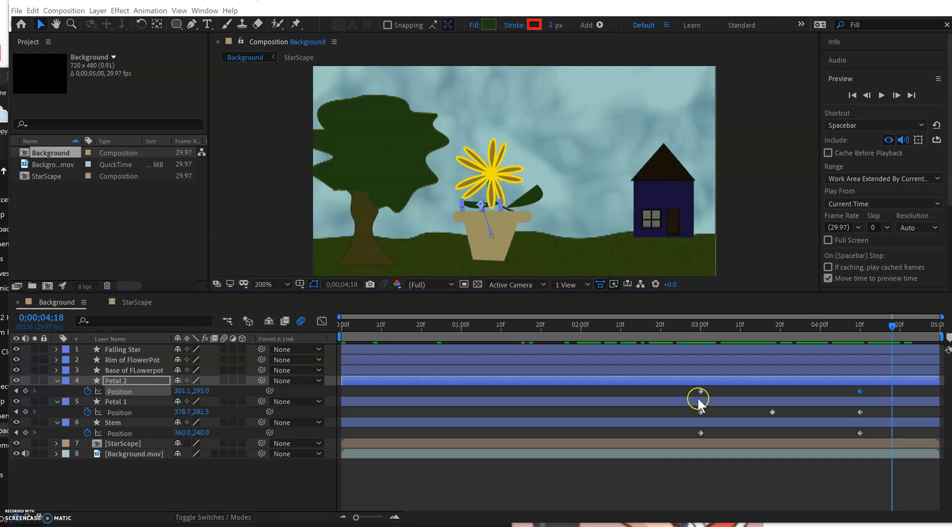
pyautogui.moveTo(894, 323); pyautogui.dragTo(234, 365)
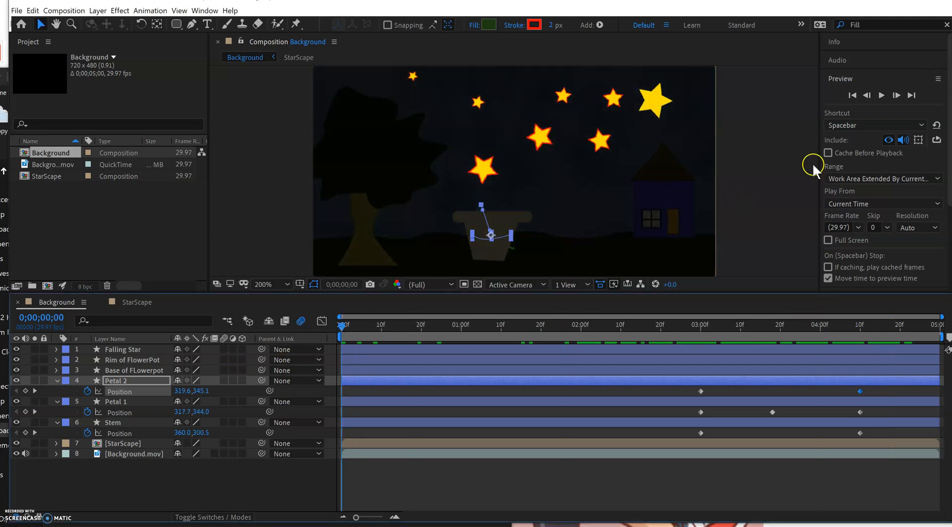
pyautogui.click(881, 94)
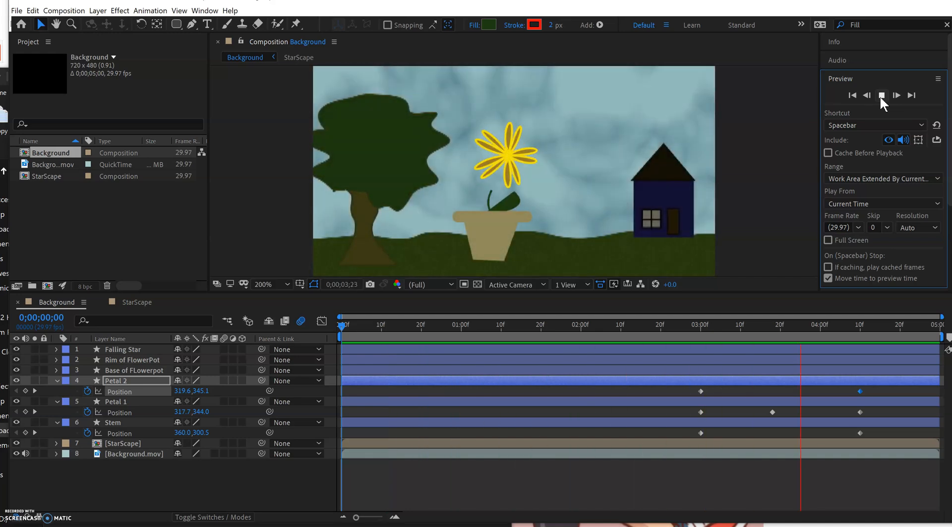
pyautogui.click(881, 96)
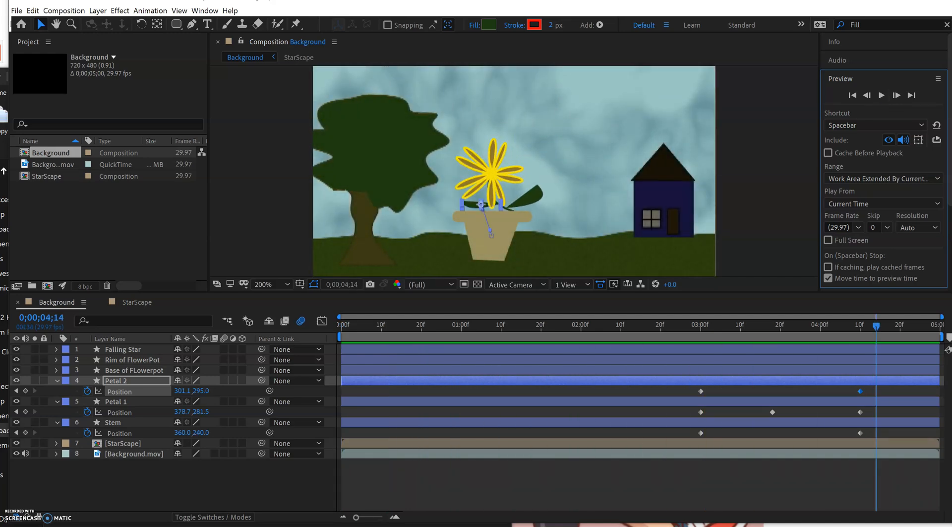